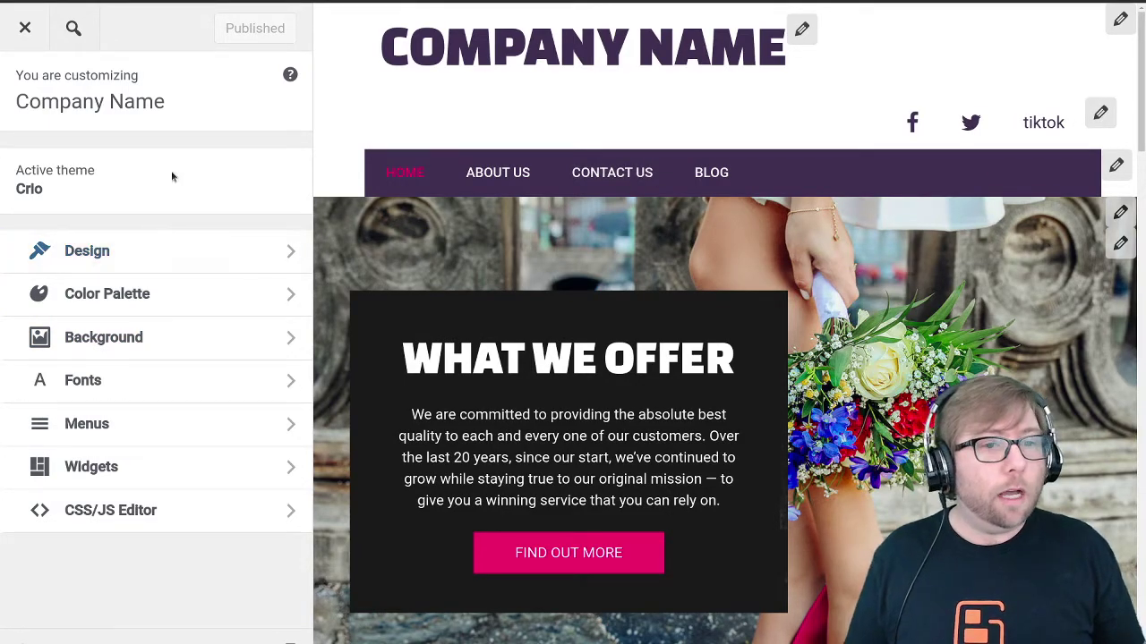
# Open the Menus panel from the Customizer side panel.
pyautogui.click(206, 425)
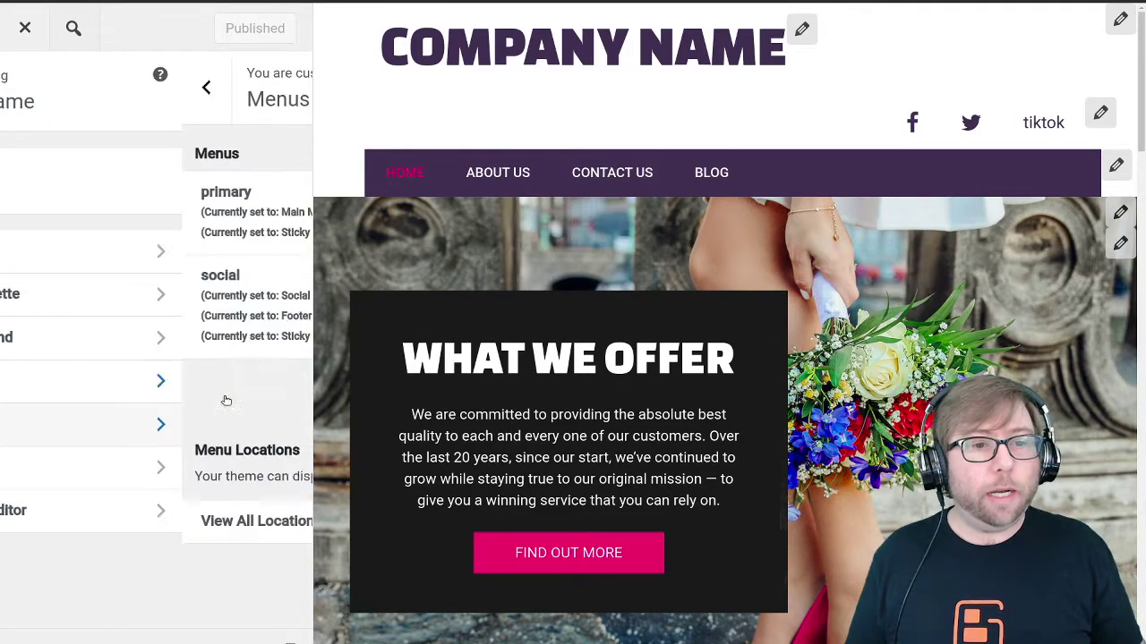
pyautogui.click(238, 304)
pyautogui.scroll(-3, 255, 294)
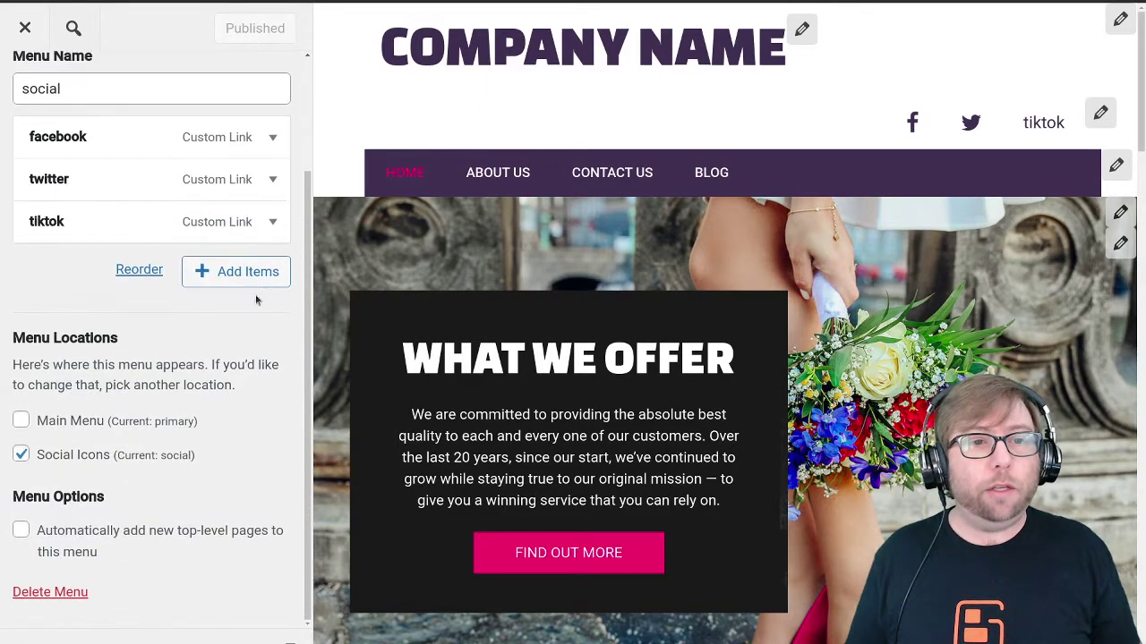
pyautogui.click(273, 223)
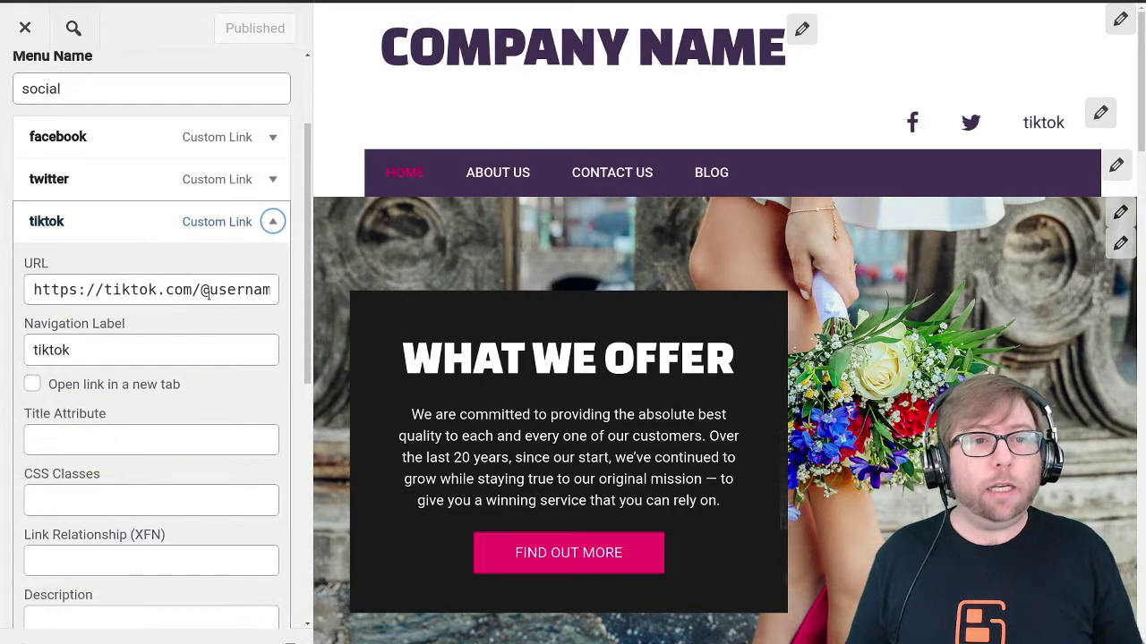
pyautogui.click(105, 289)
pyautogui.moveTo(105, 289); pyautogui.dragTo(274, 289)
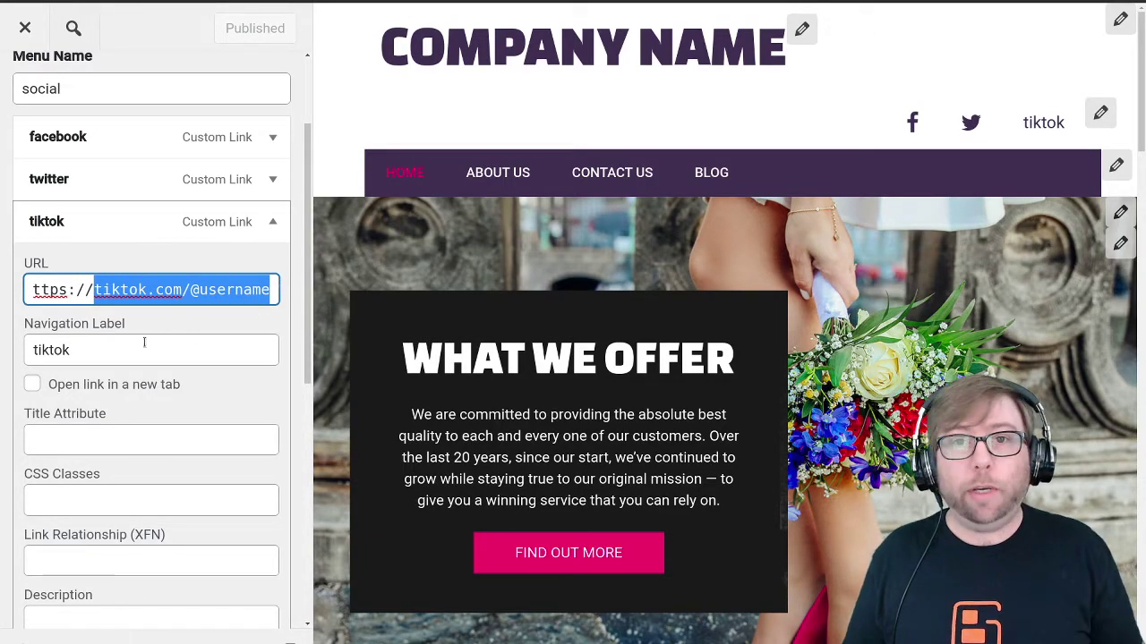
pyautogui.doubleClick(67, 351)
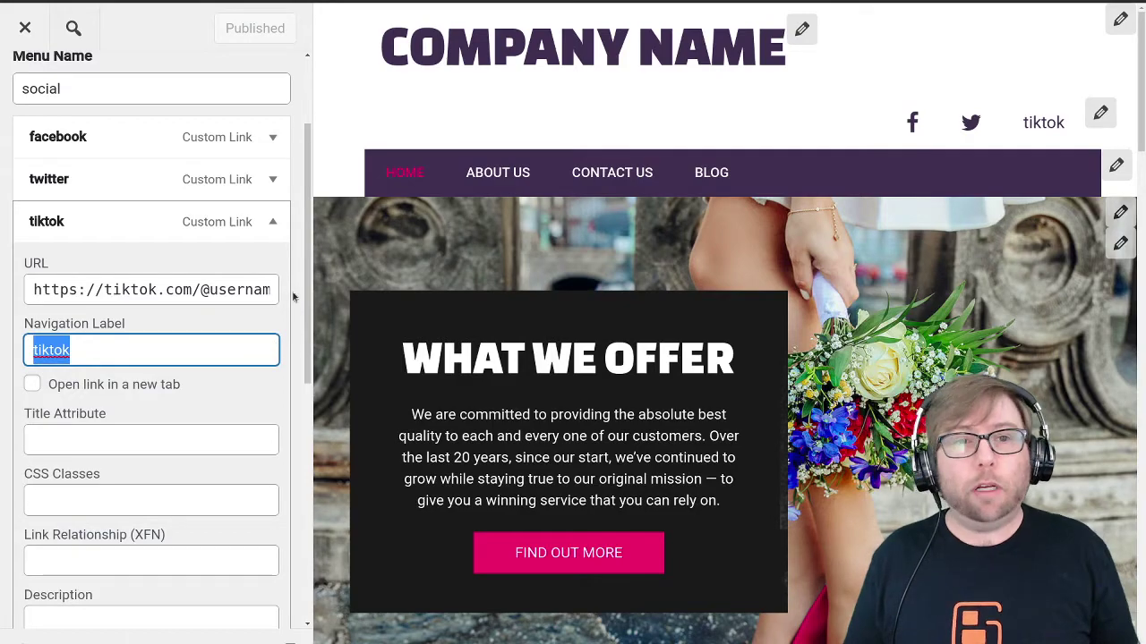
pyautogui.scroll(2, 295, 297)
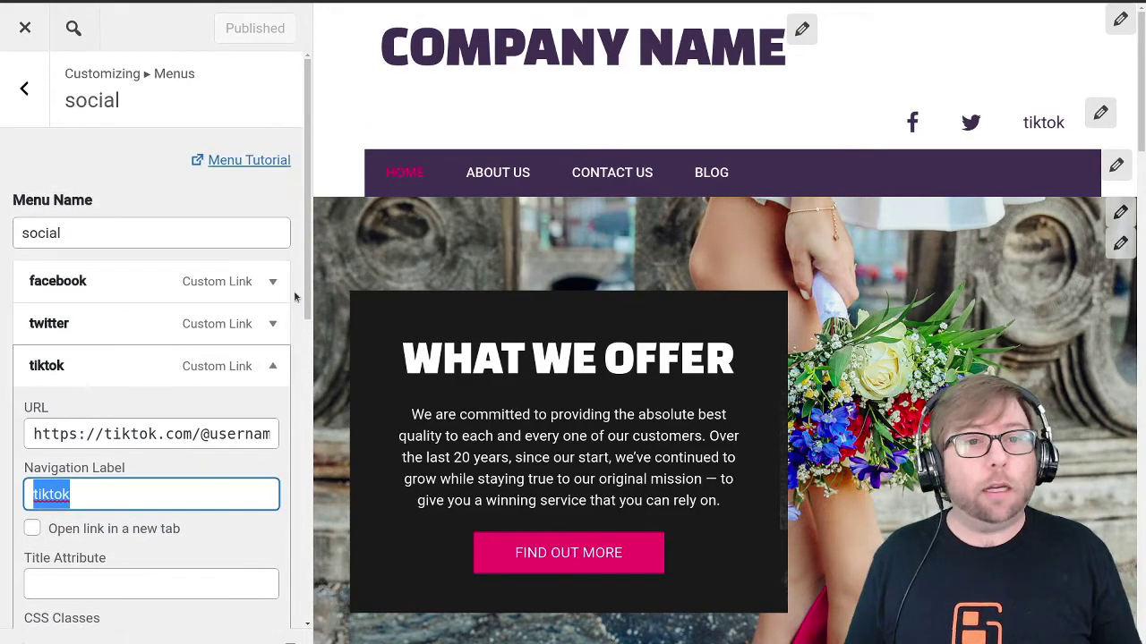
pyautogui.click(197, 489)
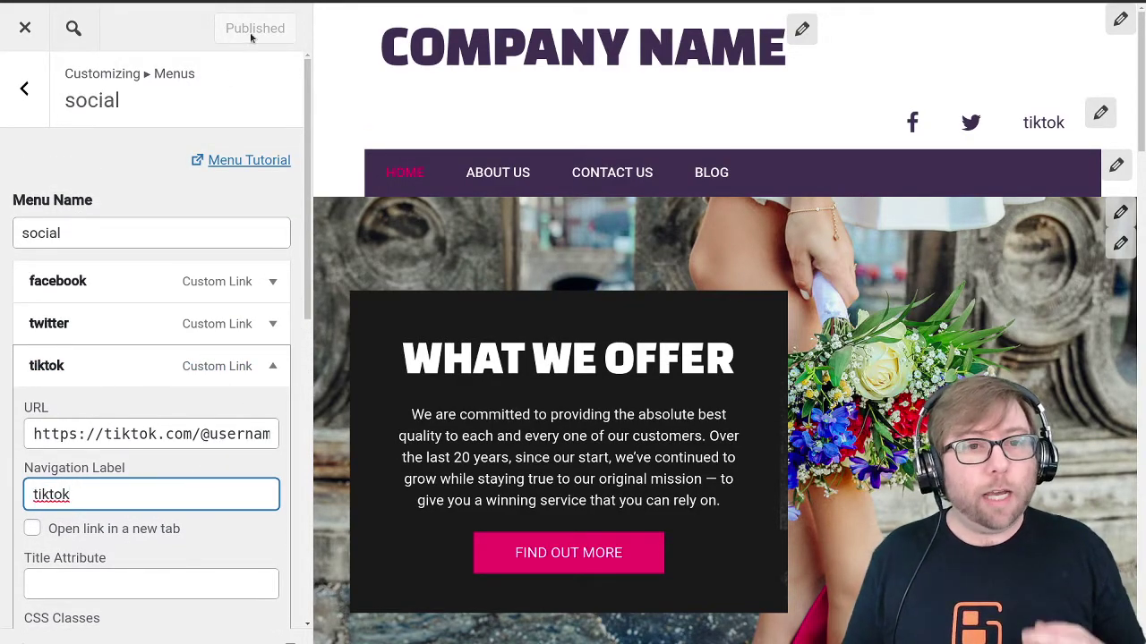
# Leave the Customizer and search Add Plugins for 'font awesome'.
pyautogui.click(27, 30)
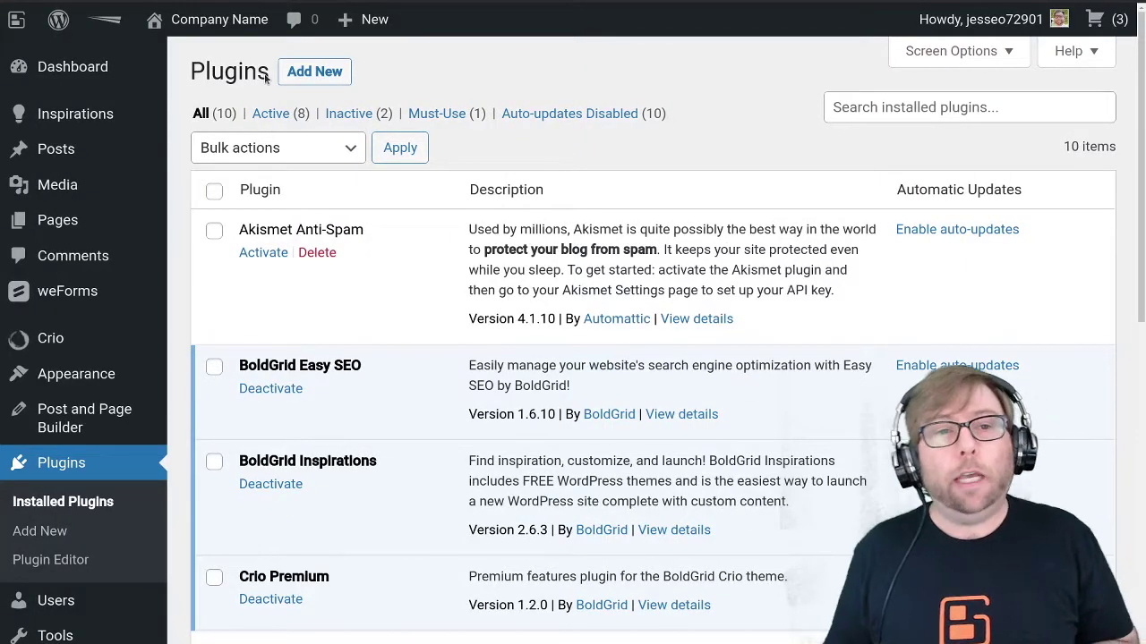
pyautogui.click(333, 73)
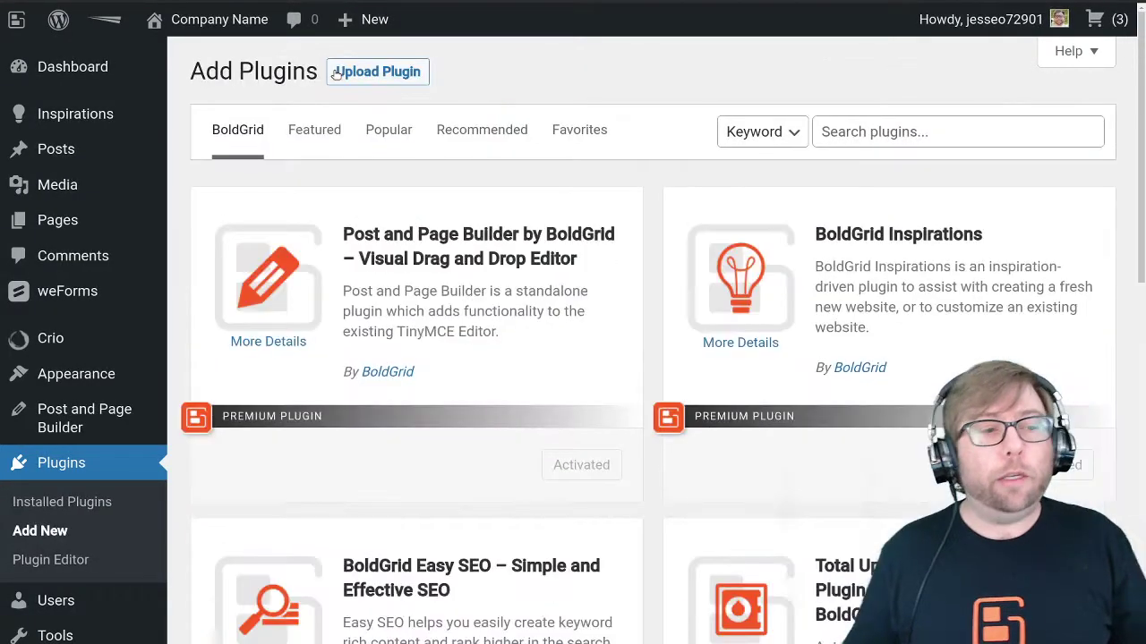
pyautogui.click(957, 128)
pyautogui.click(872, 205)
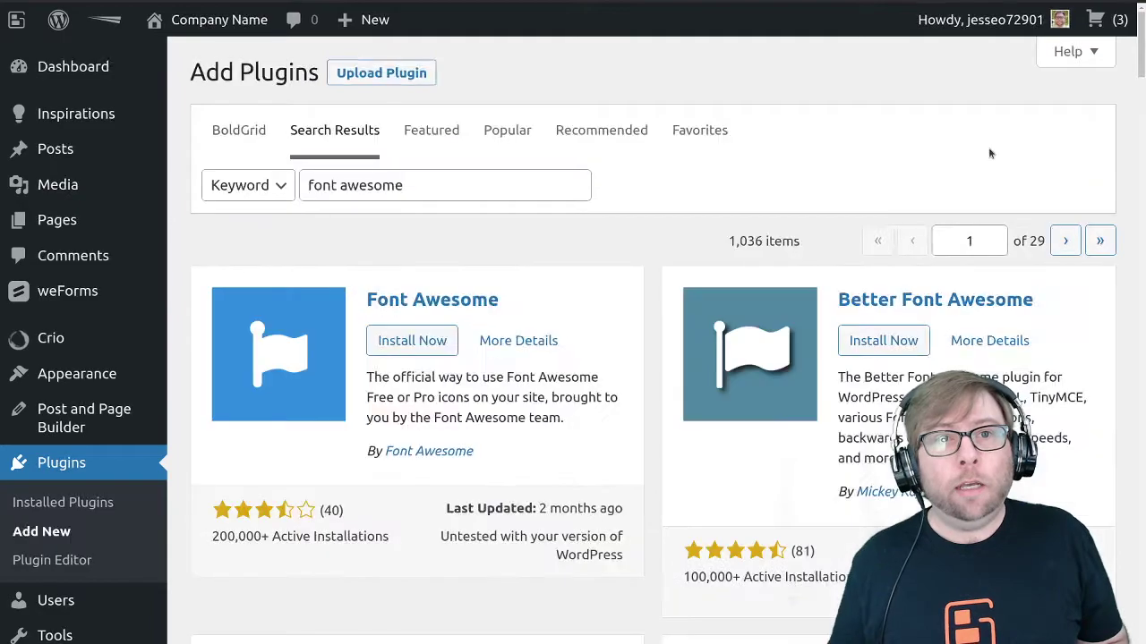
# Install and activate the official Font Awesome plugin.
pyautogui.scroll(-2, 622, 178)
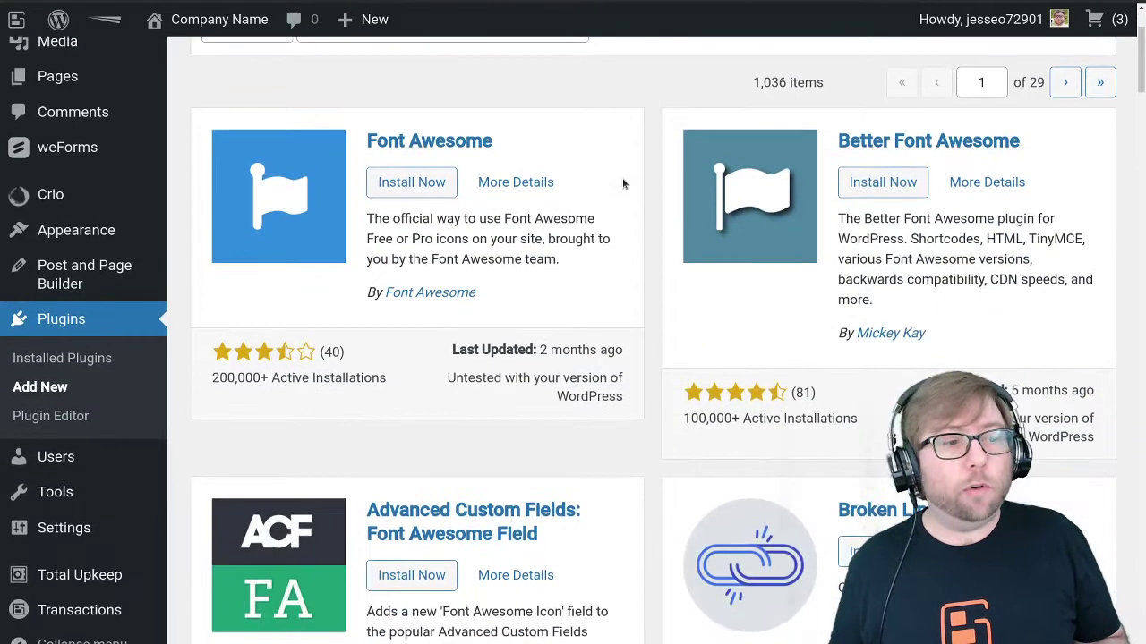
pyautogui.doubleClick(397, 218)
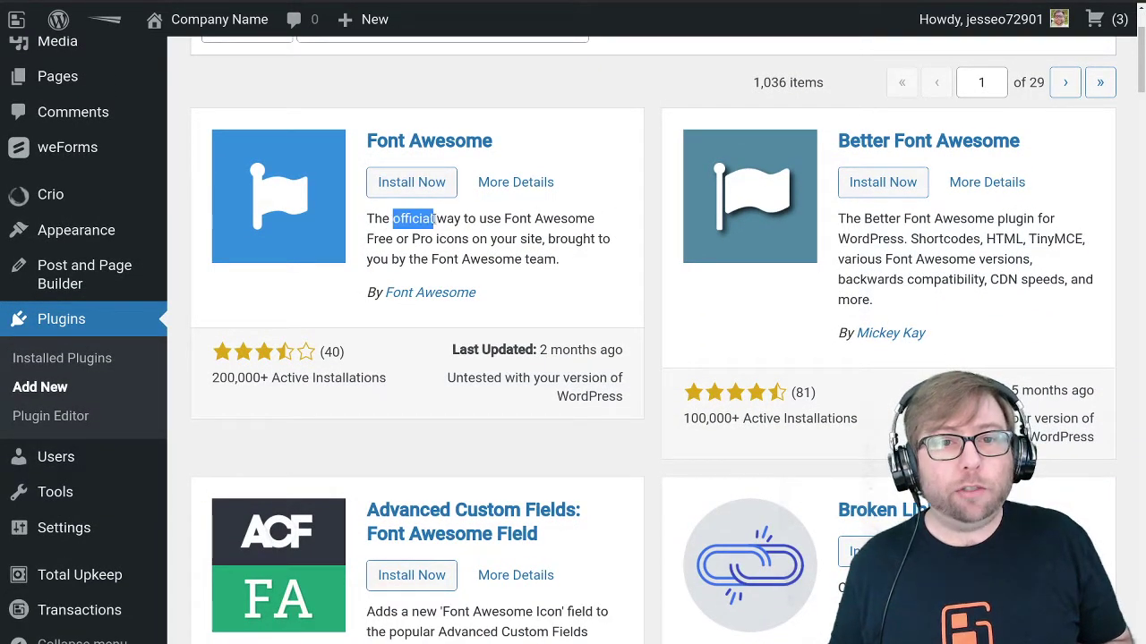
pyautogui.moveTo(484, 293); pyautogui.dragTo(387, 300)
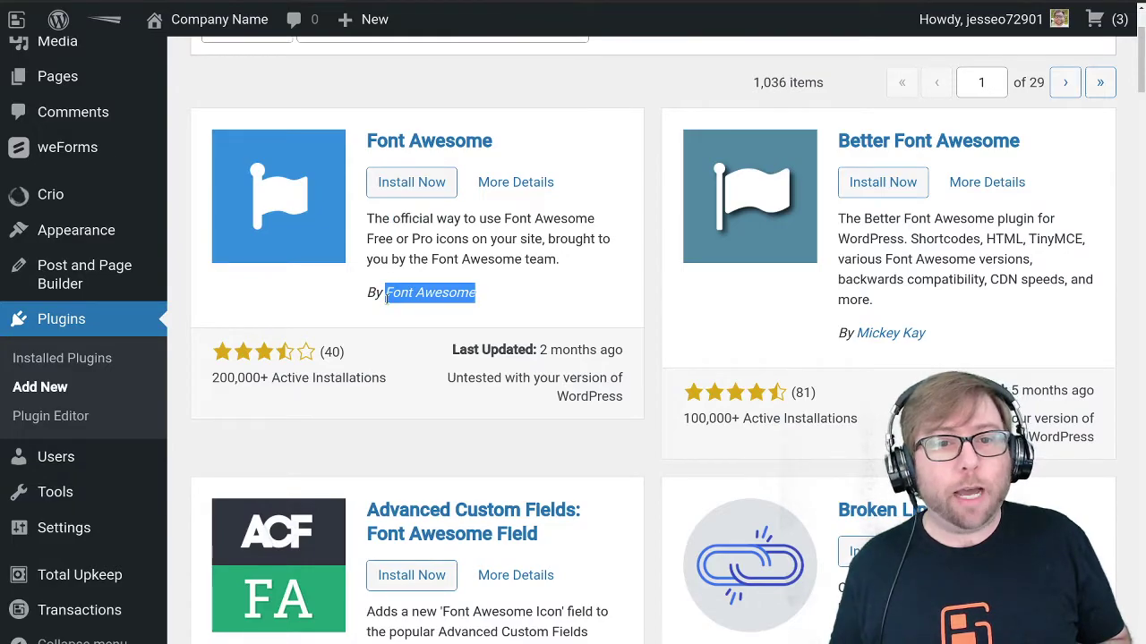
pyautogui.click(400, 252)
pyautogui.click(412, 184)
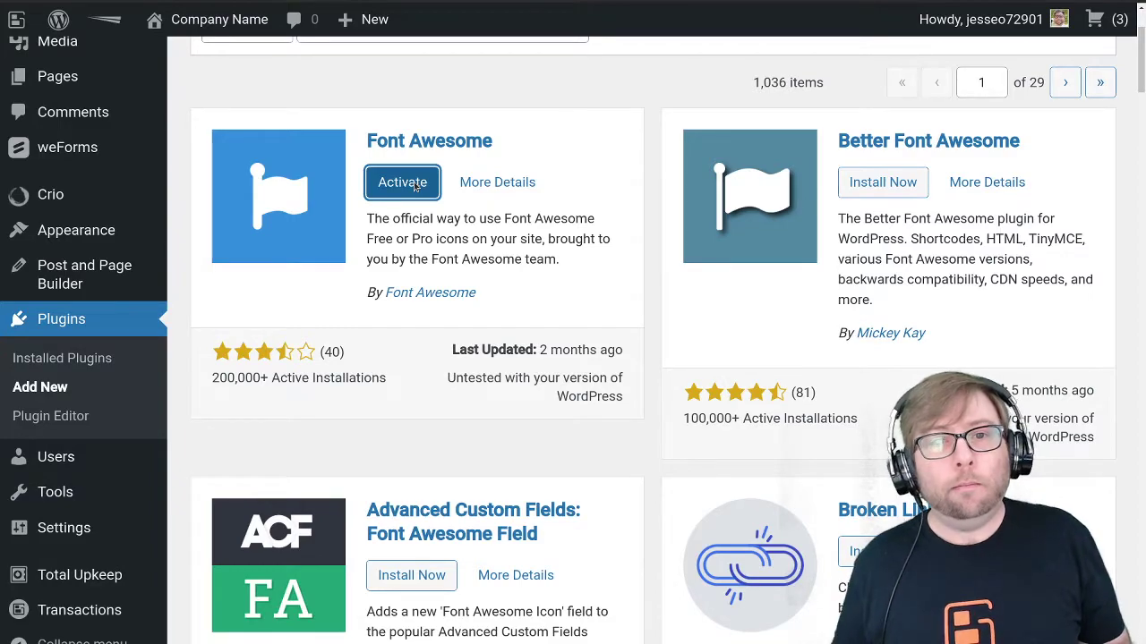
pyautogui.click(414, 186)
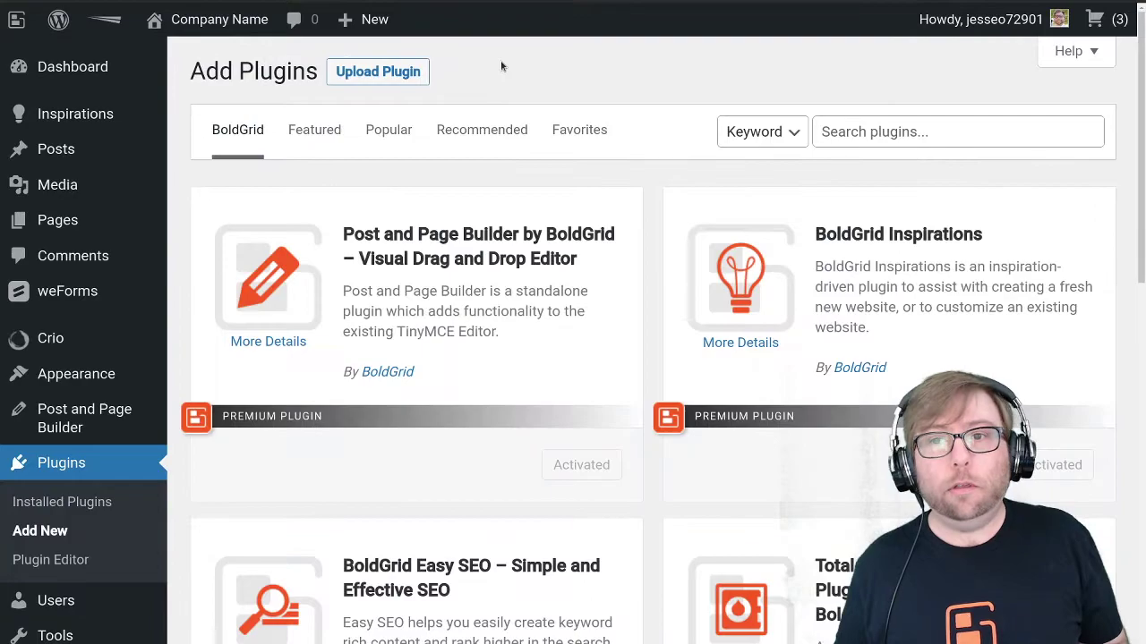
# Search for 'code snippets', install and activate it, then review the Installed Plugins list.
pyautogui.click(846, 134)
pyautogui.click(857, 164)
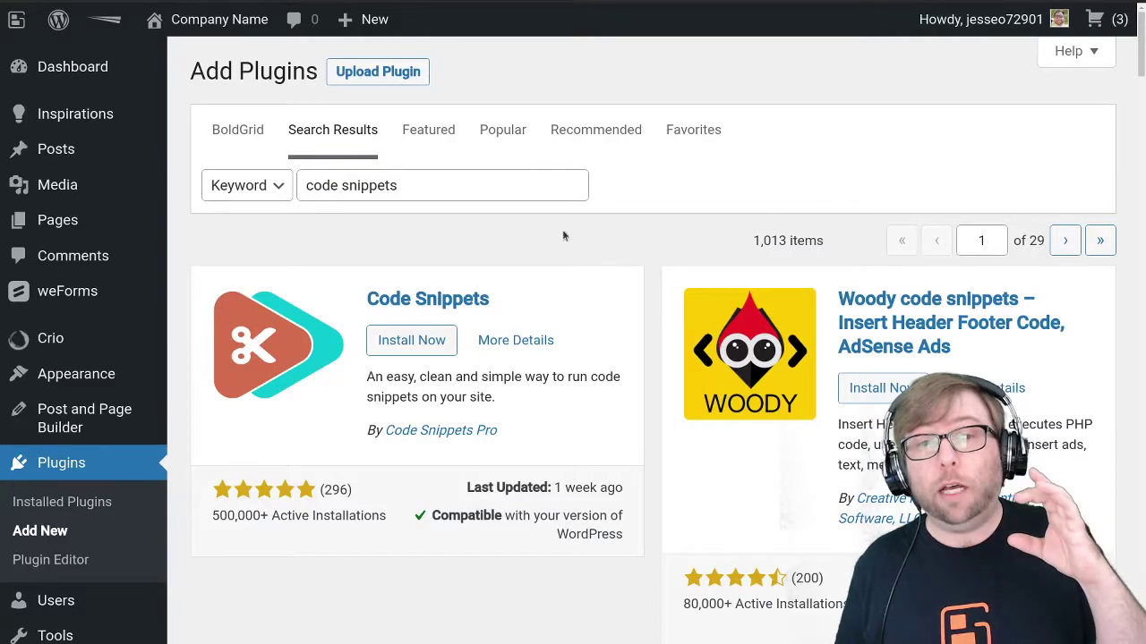
pyautogui.click(428, 341)
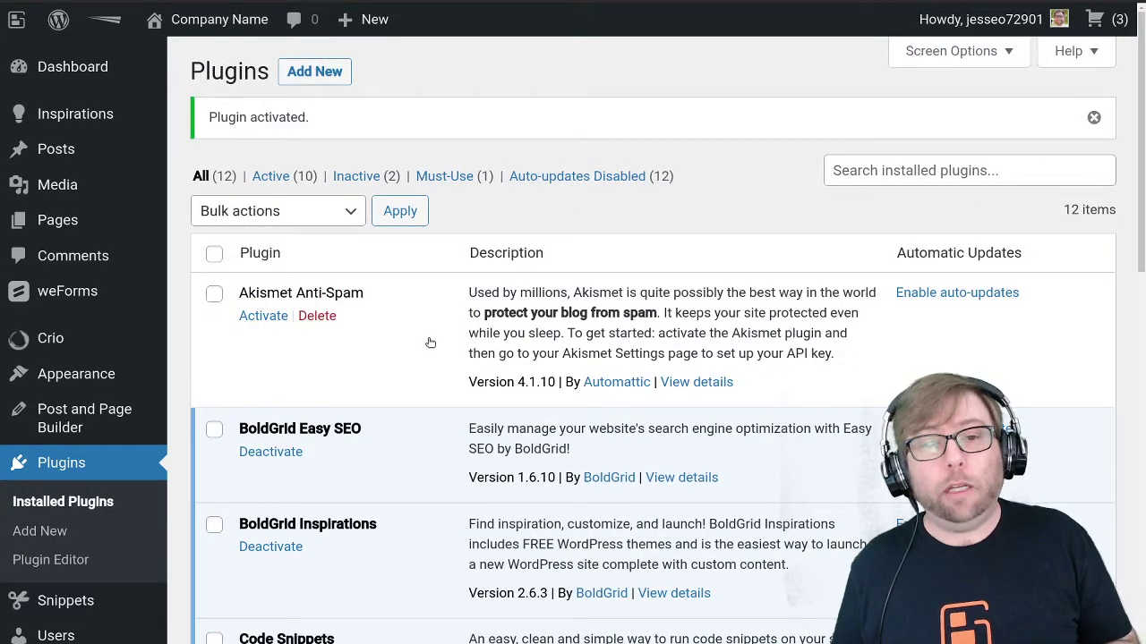
pyautogui.moveTo(112, 231)
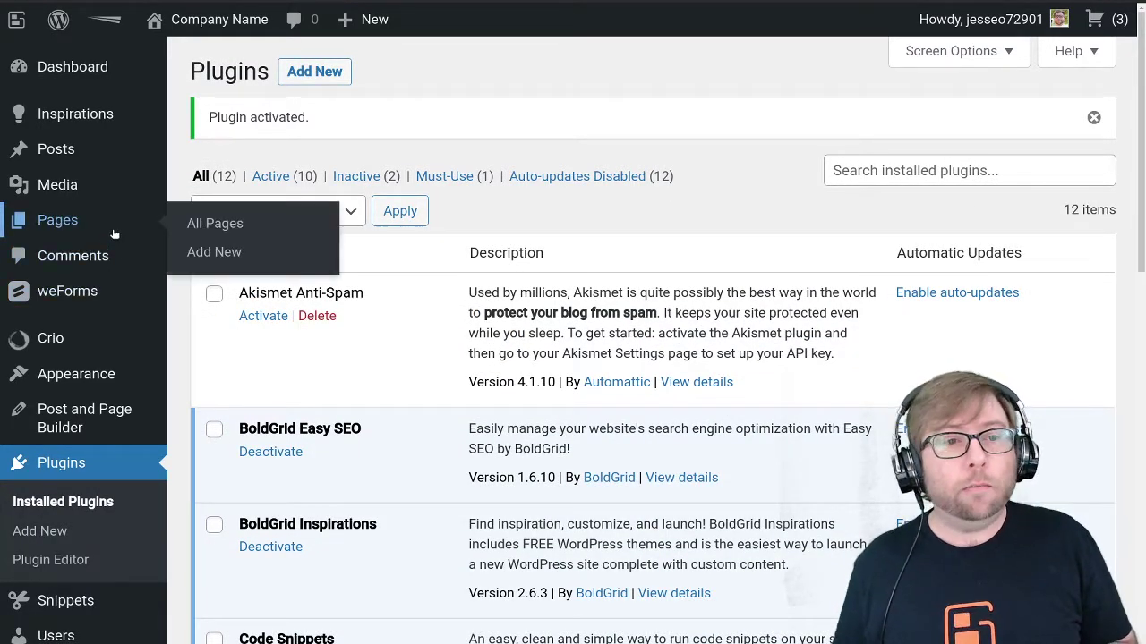
pyautogui.scroll(-4, 113, 233)
pyautogui.moveTo(94, 432)
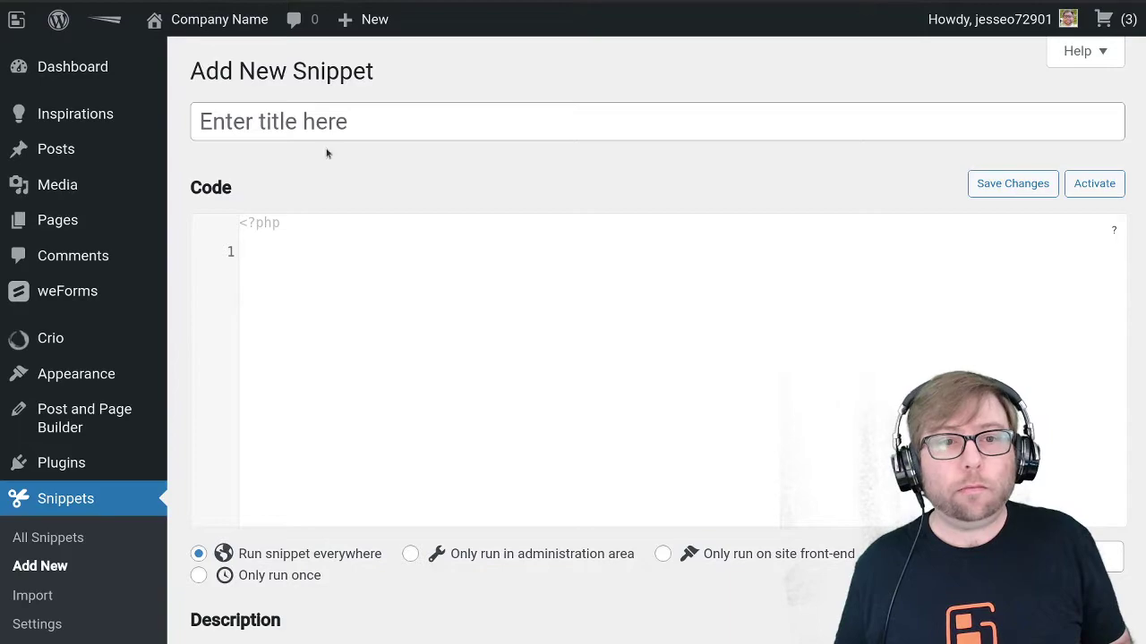
# Title the new snippet 'Add TikTok Icon' and switch to BoldGrid's custom social icons article.
pyautogui.click(328, 129)
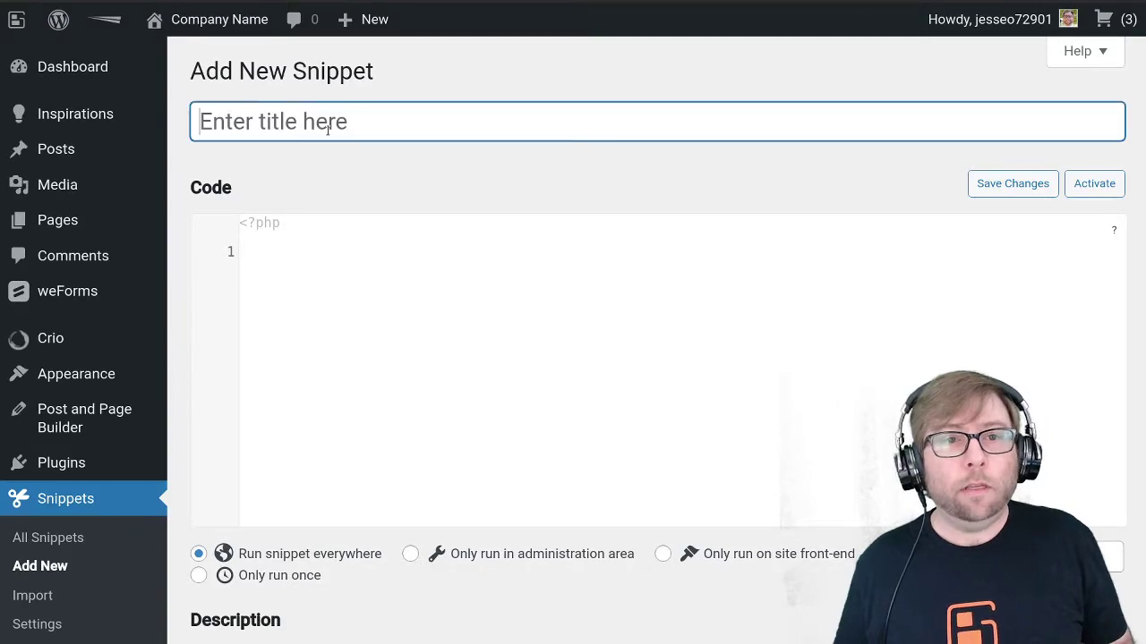
pyautogui.write('Add Tik')
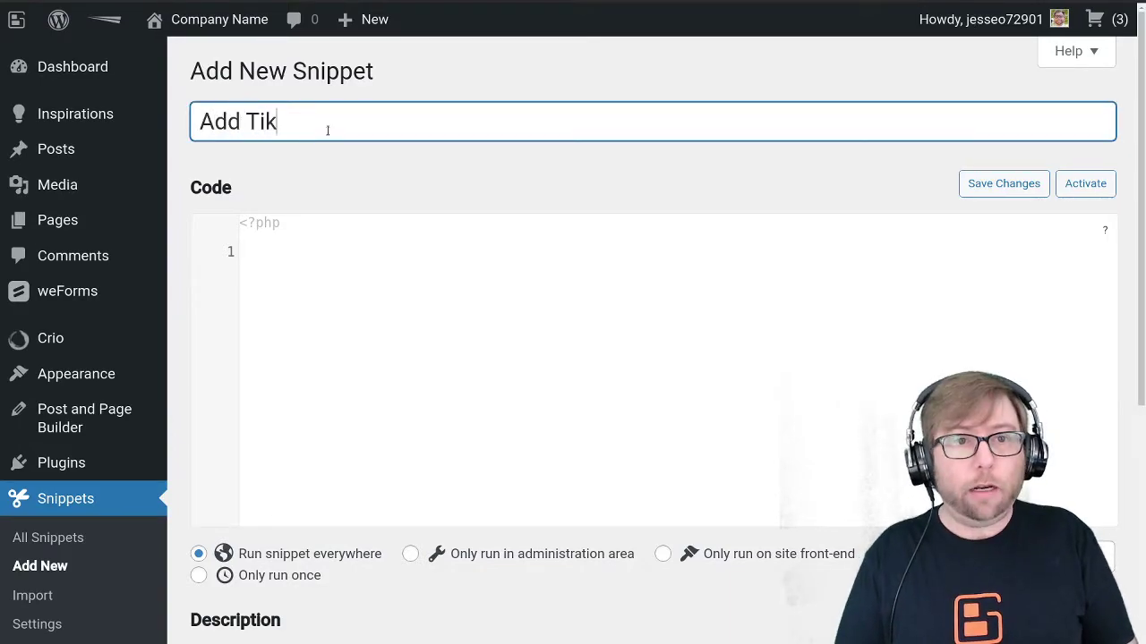
pyautogui.write('Tok Icon')
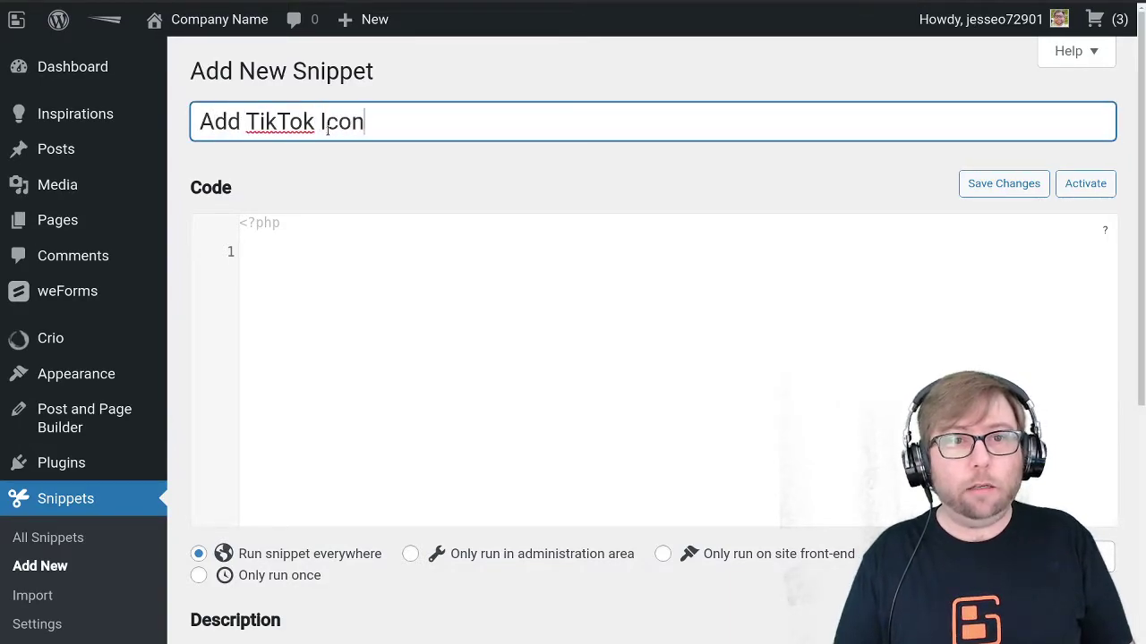
pyautogui.press('Tab')
pyautogui.press('Tab')
pyautogui.press('Tab')
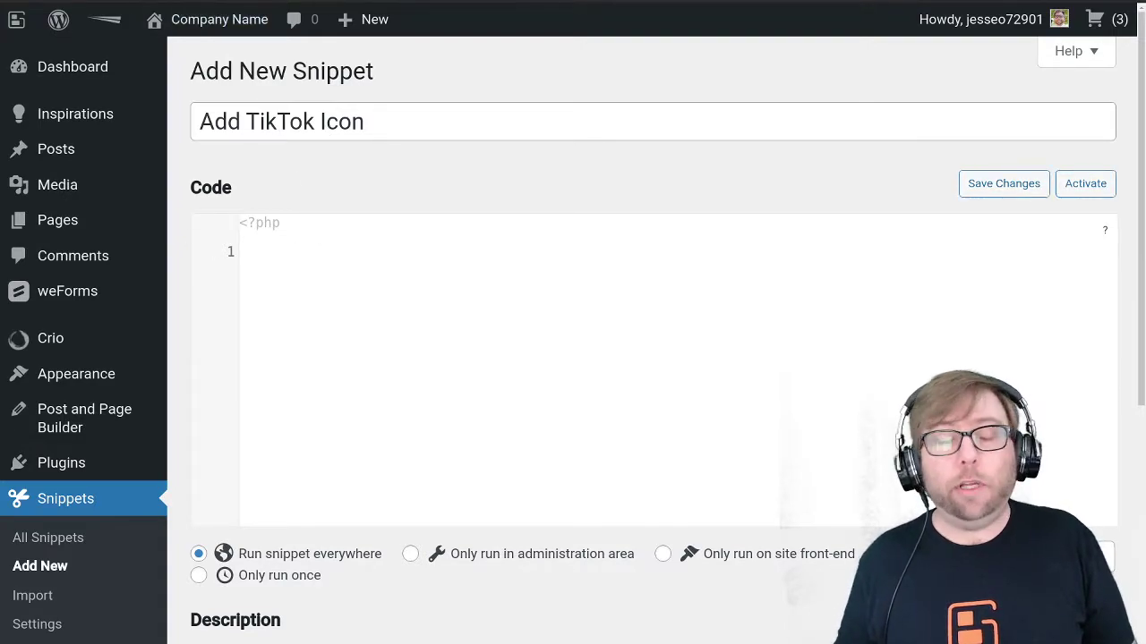
pyautogui.hotkey('ctrl', 'Tab')
pyautogui.scroll(4, 619, 186)
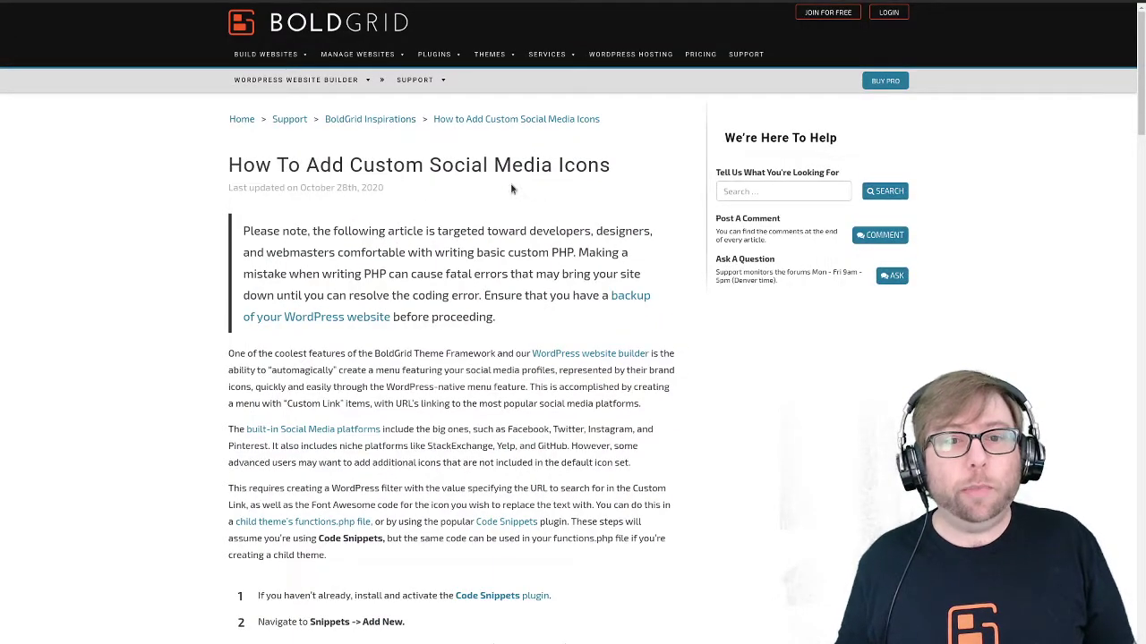
# Copy the article's IMDB social network filter code and return to the new snippet.
pyautogui.scroll(-1, 466, 199)
pyautogui.scroll(-4, 466, 198)
pyautogui.click(616, 265)
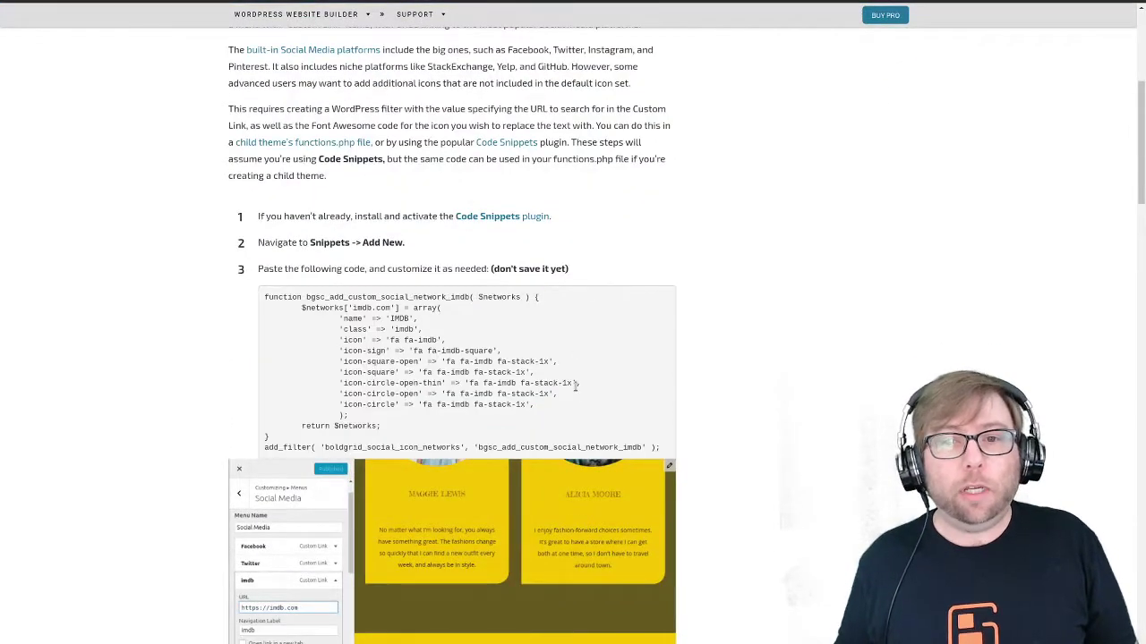
pyautogui.moveTo(664, 449); pyautogui.dragTo(259, 303)
pyautogui.hotkey('ctrl', 'c')
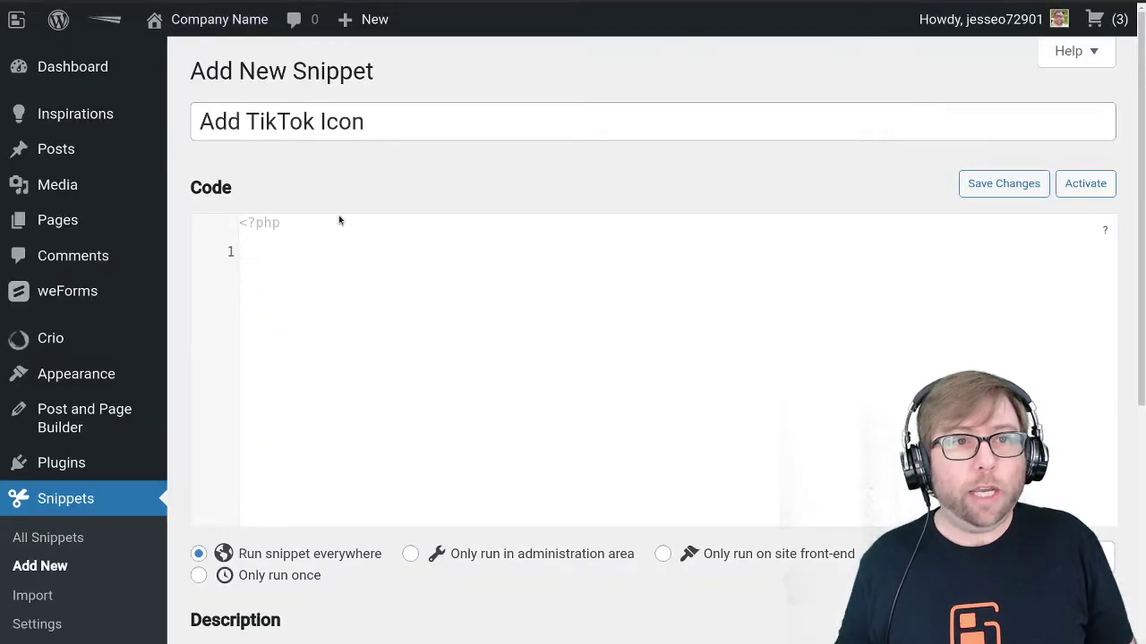
pyautogui.click(337, 252)
# Paste the IMDB code into the snippet and rename imdb to tiktok in the line 1 function name.
pyautogui.hotkey('ctrl', 'v')
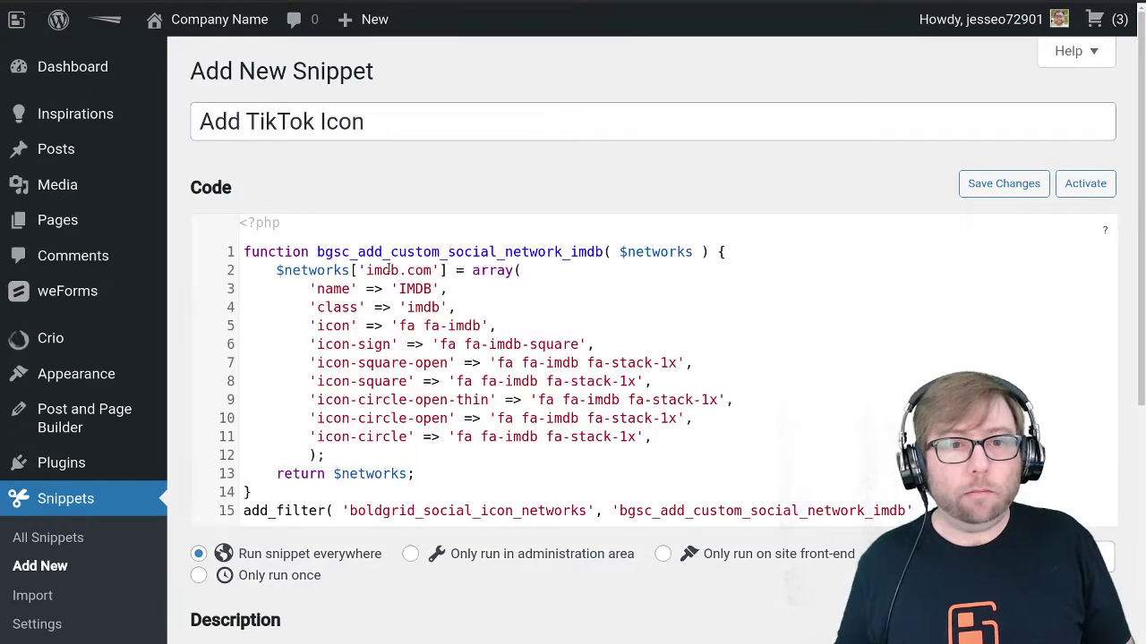
pyautogui.scroll(-1, 388, 269)
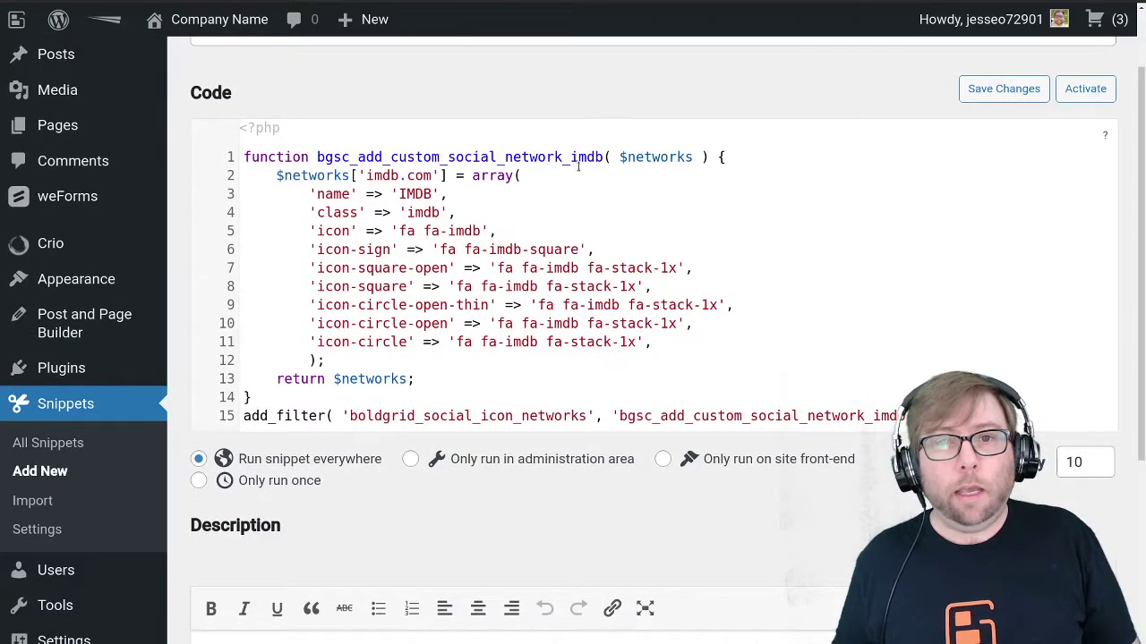
pyautogui.moveTo(604, 156); pyautogui.dragTo(567, 154)
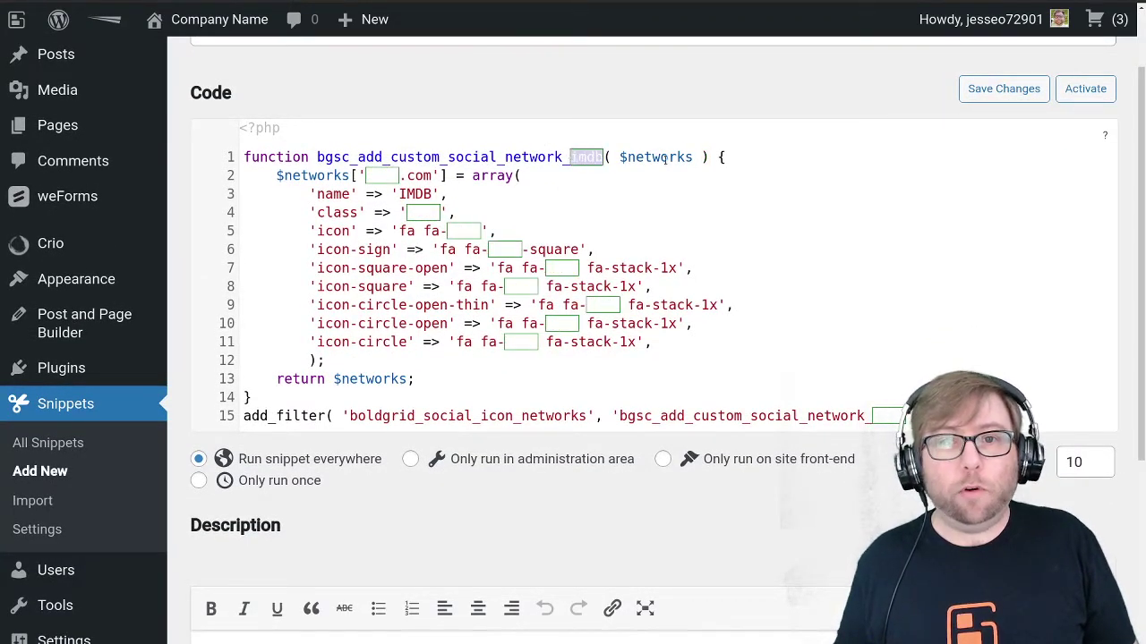
pyautogui.hotkey('ctrl', 'f')
pyautogui.click(340, 135)
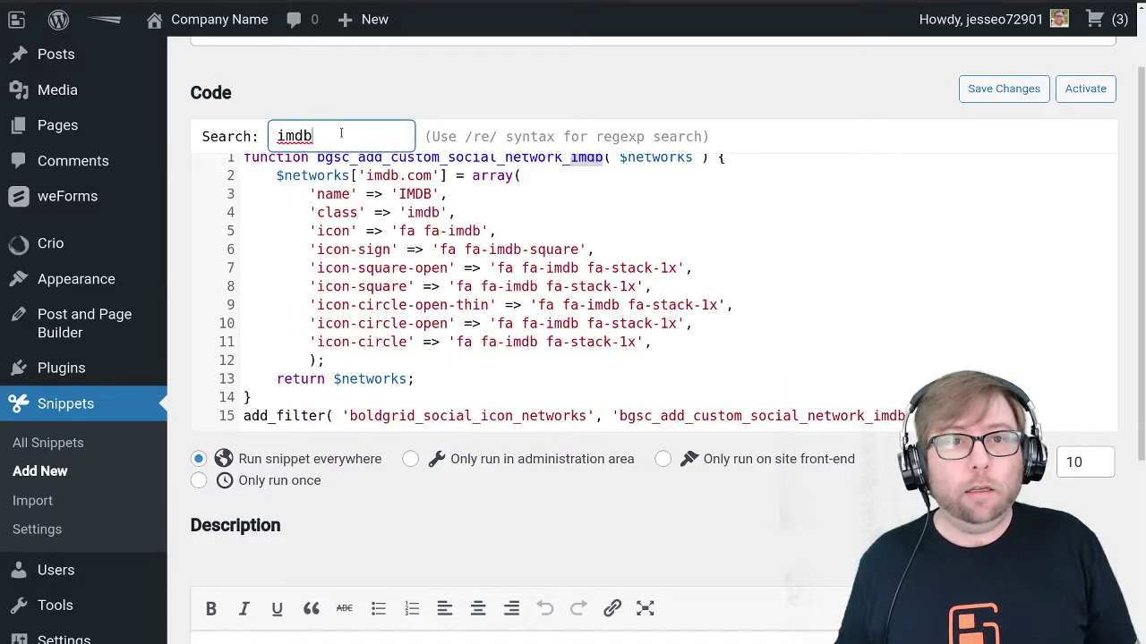
pyautogui.press('Return')
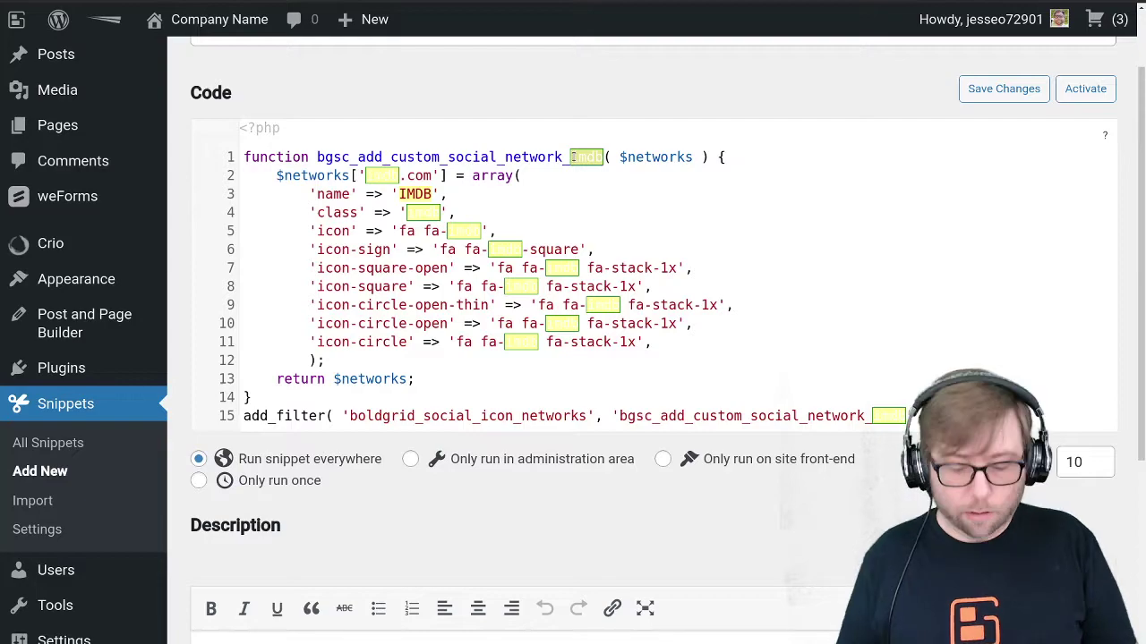
pyautogui.write('tiktok')
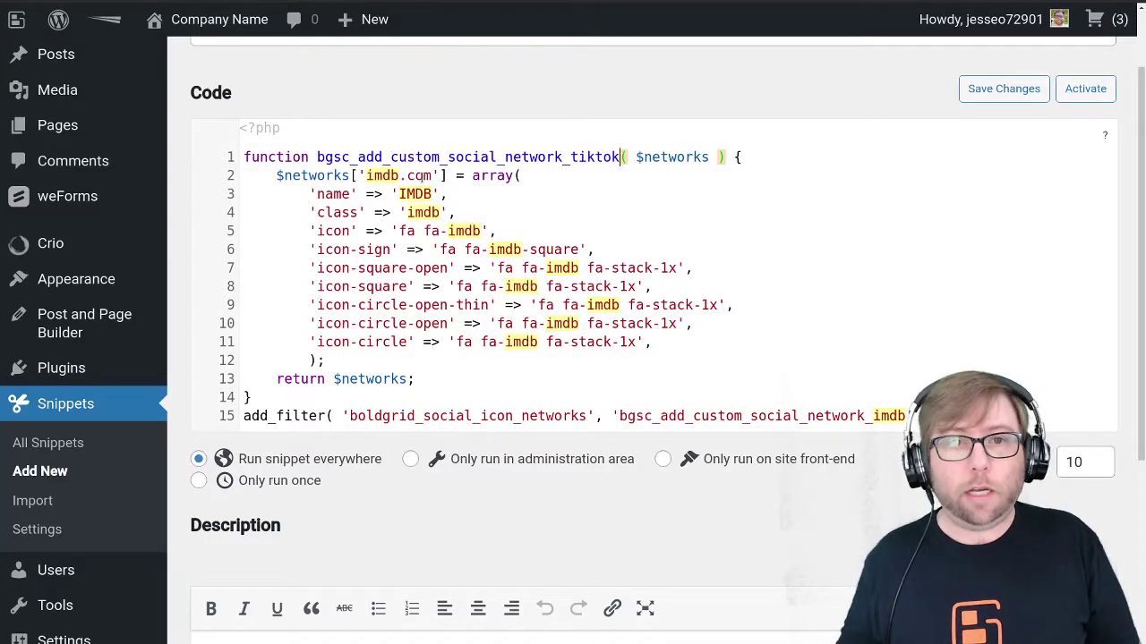
# Replace imdb with tiktok (name value 'TikTok') in the domain, class and icon values on lines 2–8.
pyautogui.doubleClick(381, 176)
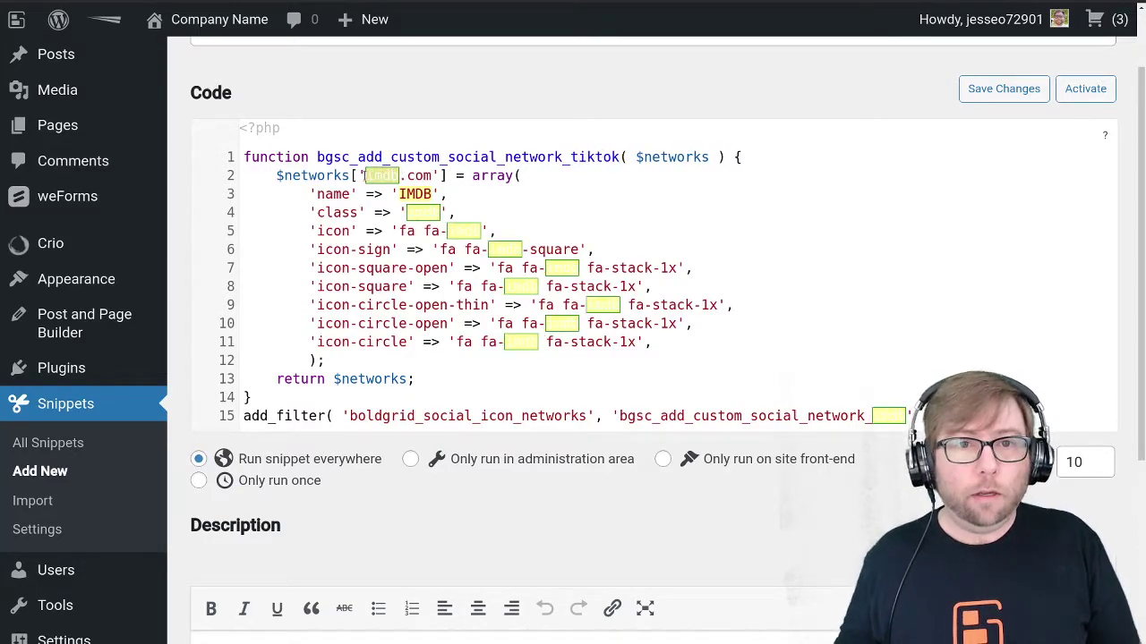
pyautogui.write('tiktok')
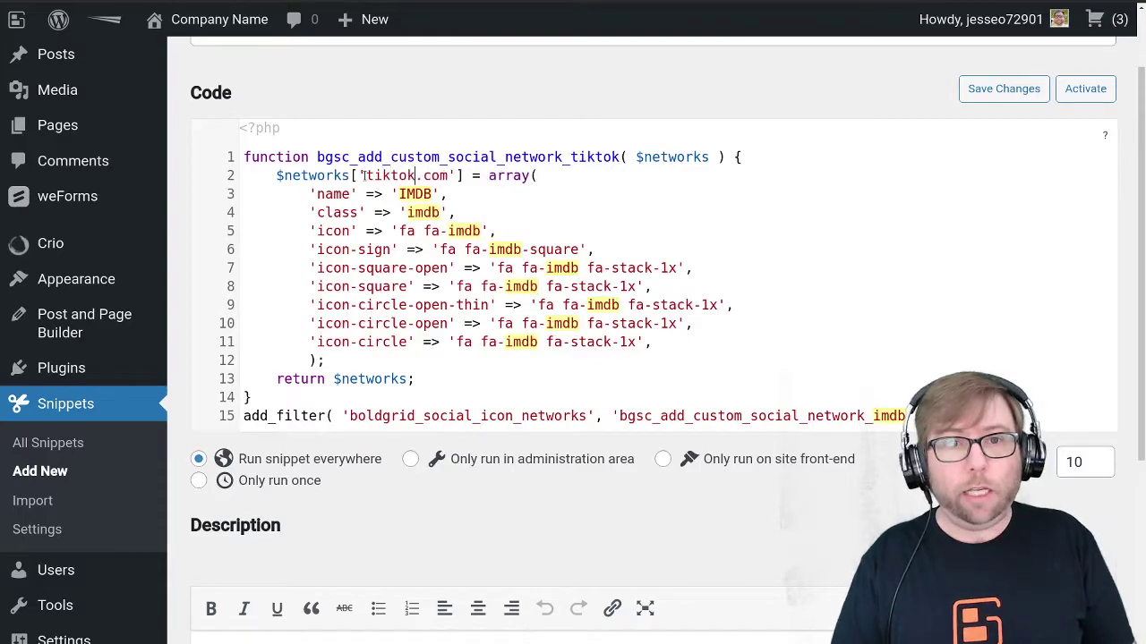
pyautogui.doubleClick(415, 193)
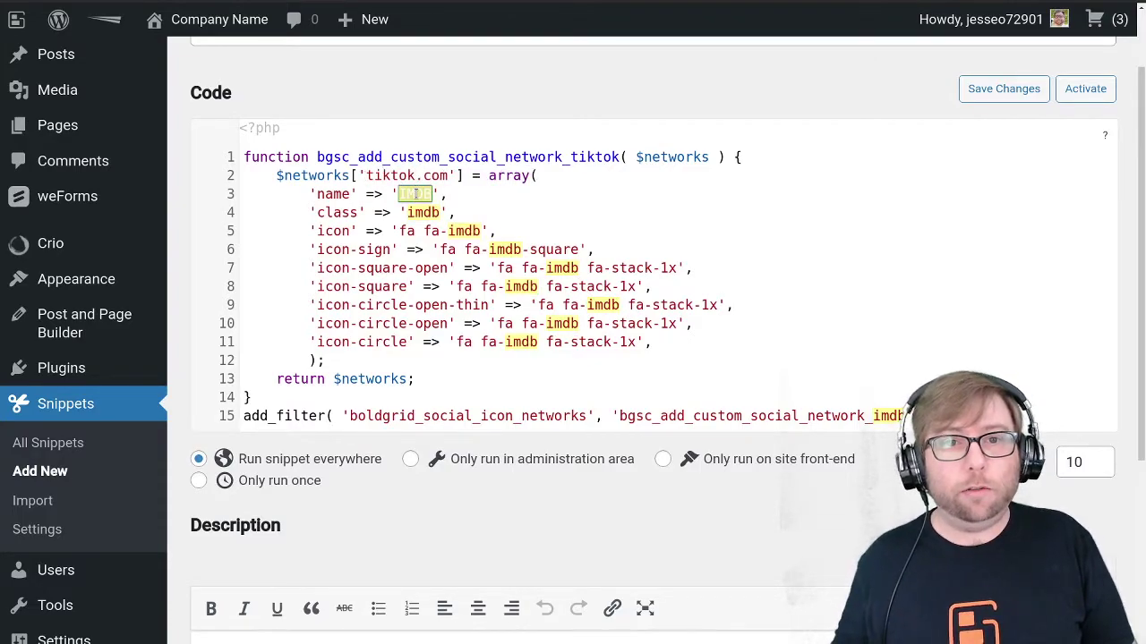
pyautogui.write('TikTok')
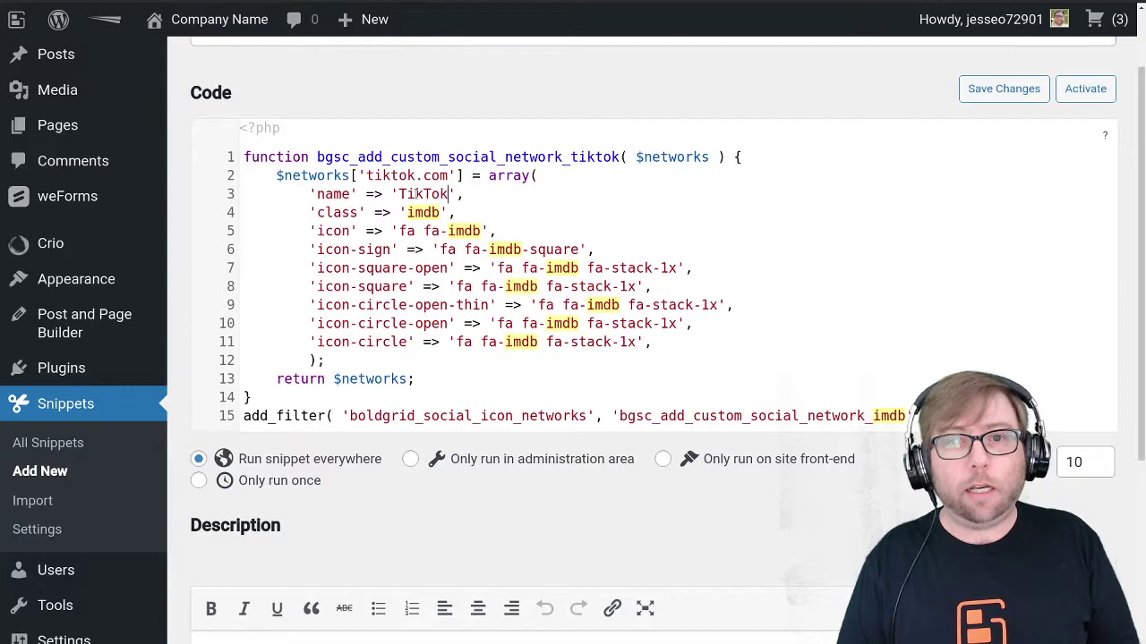
pyautogui.doubleClick(419, 212)
pyautogui.write('tikto')
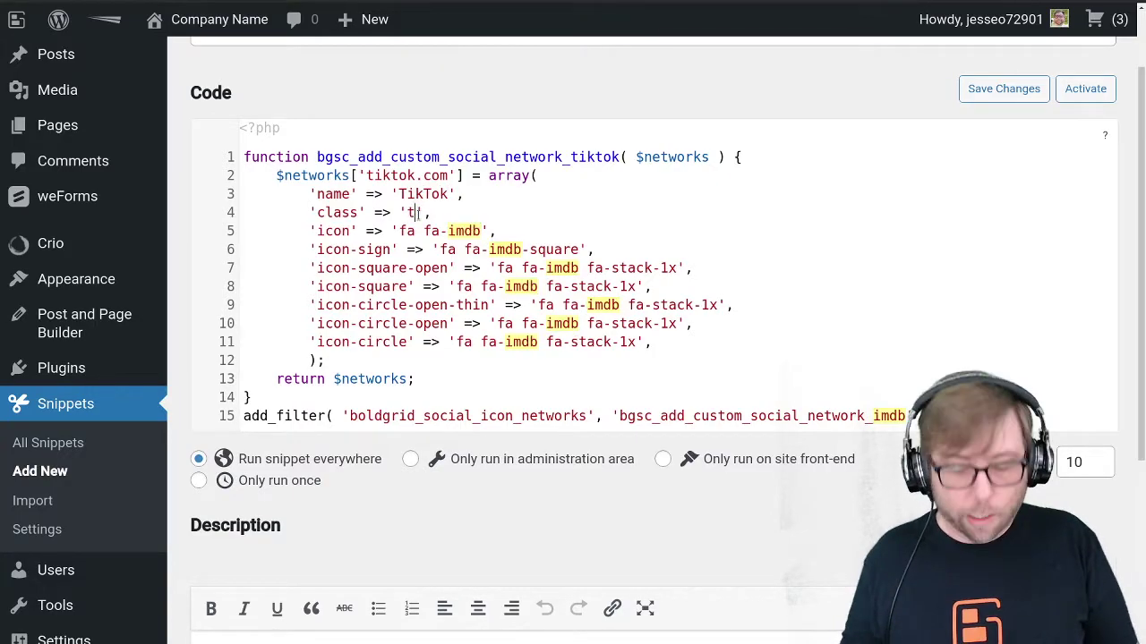
pyautogui.write('k')
pyautogui.doubleClick(462, 230)
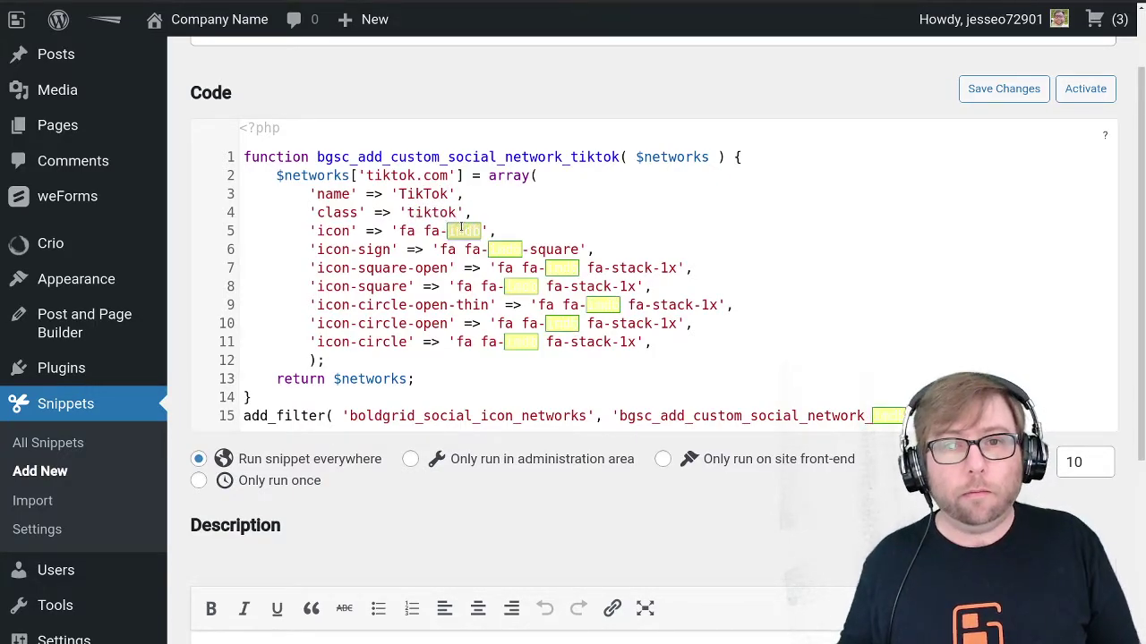
pyautogui.write('tiktok')
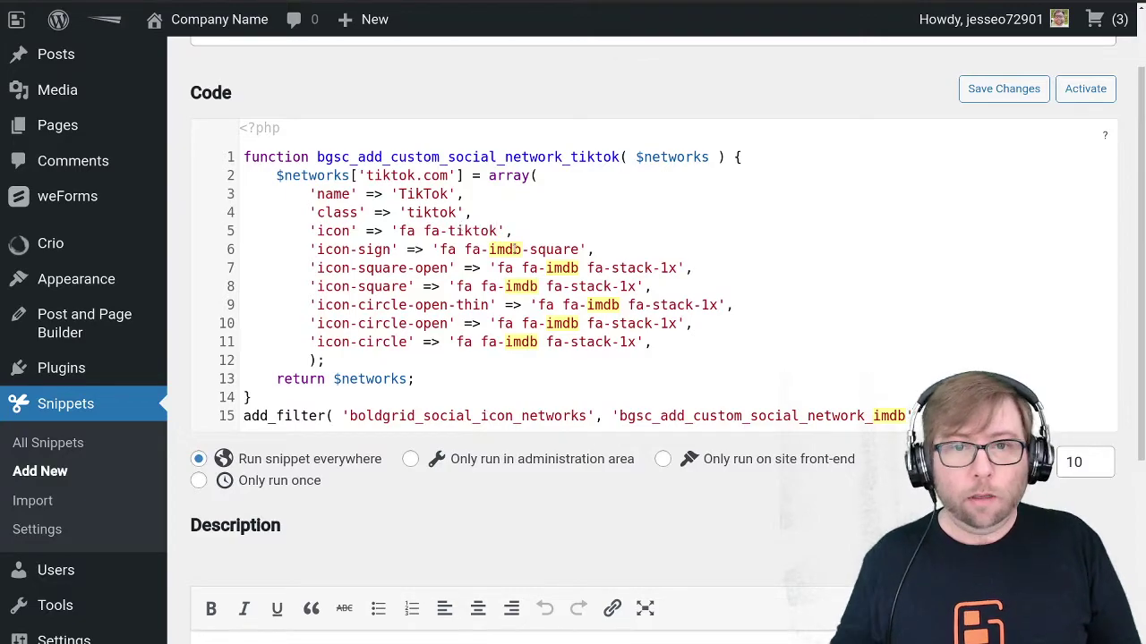
pyautogui.doubleClick(515, 250)
pyautogui.write('tiktok')
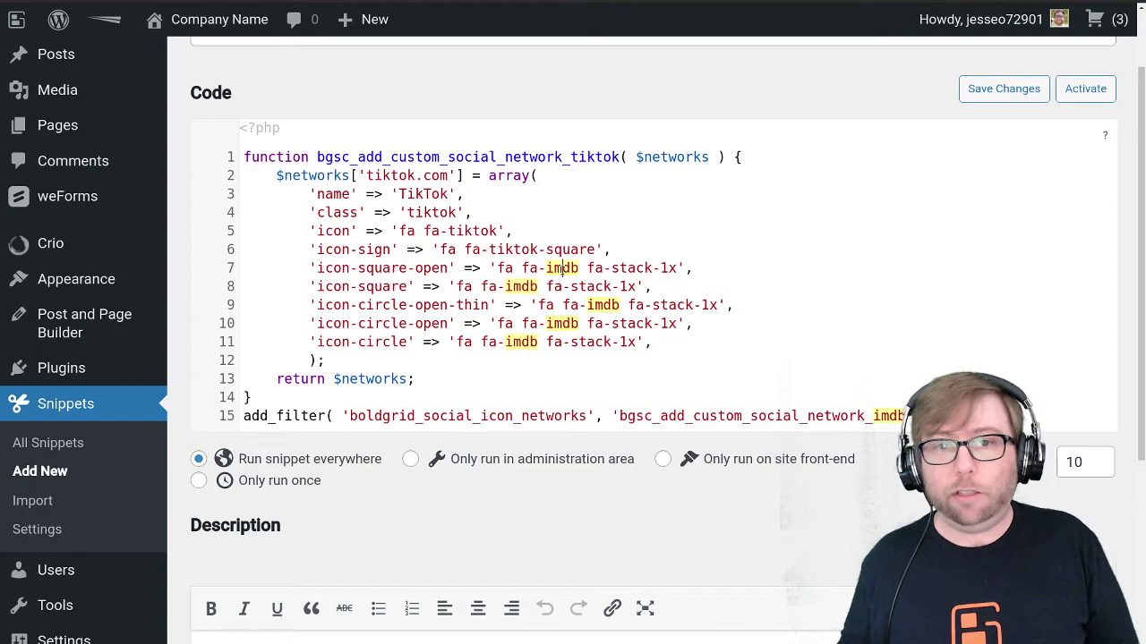
pyautogui.doubleClick(562, 268)
pyautogui.write('tiktok')
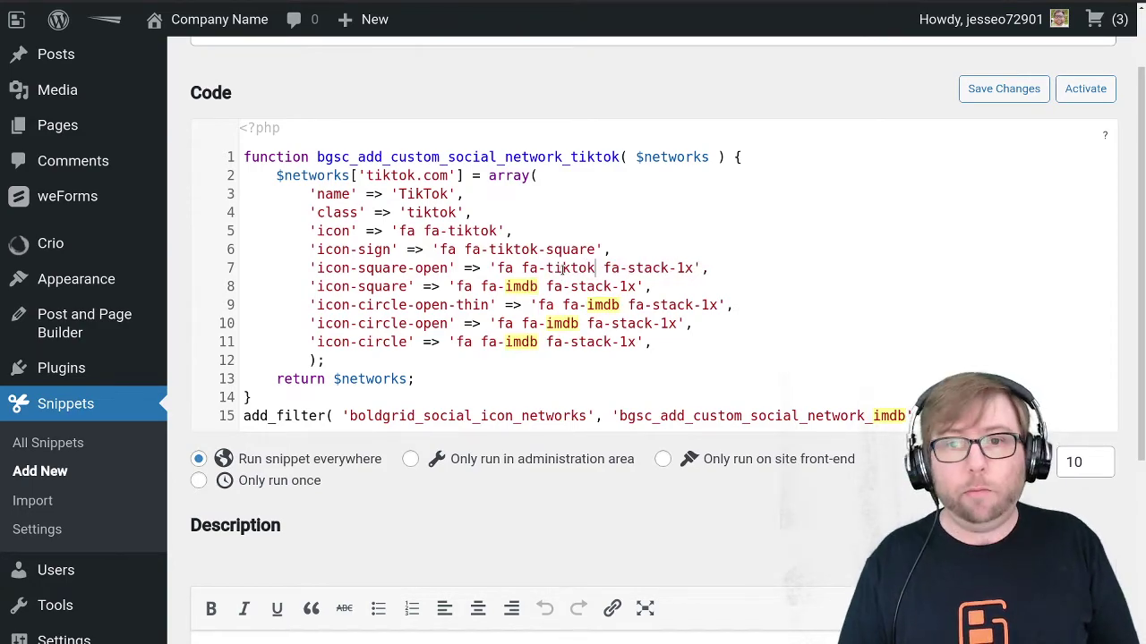
pyautogui.doubleClick(520, 286)
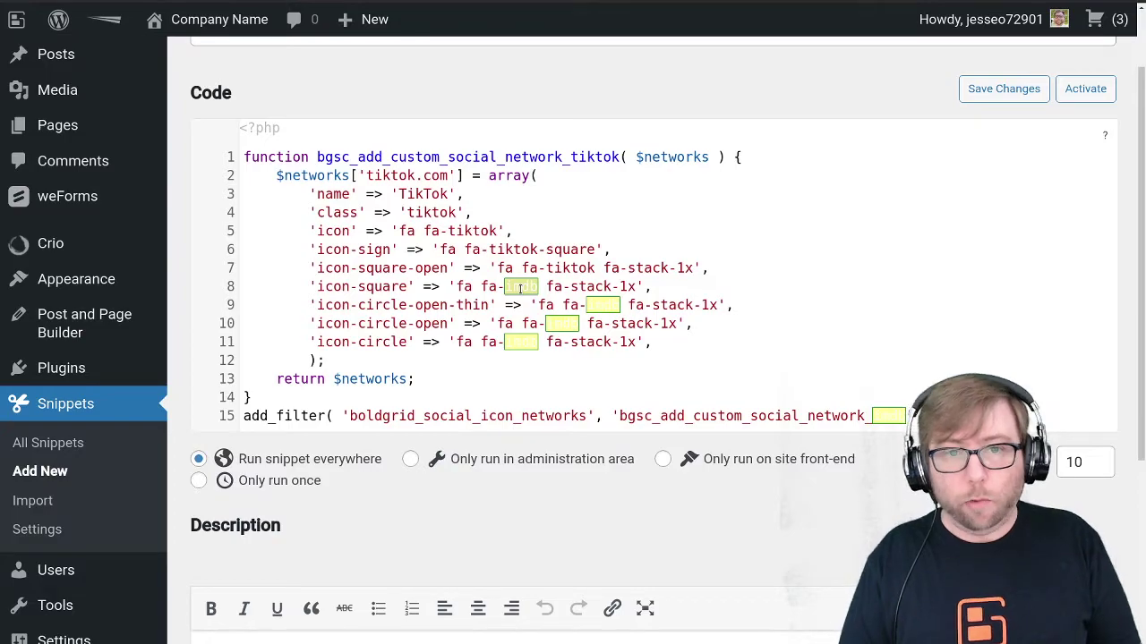
pyautogui.write('tiktok')
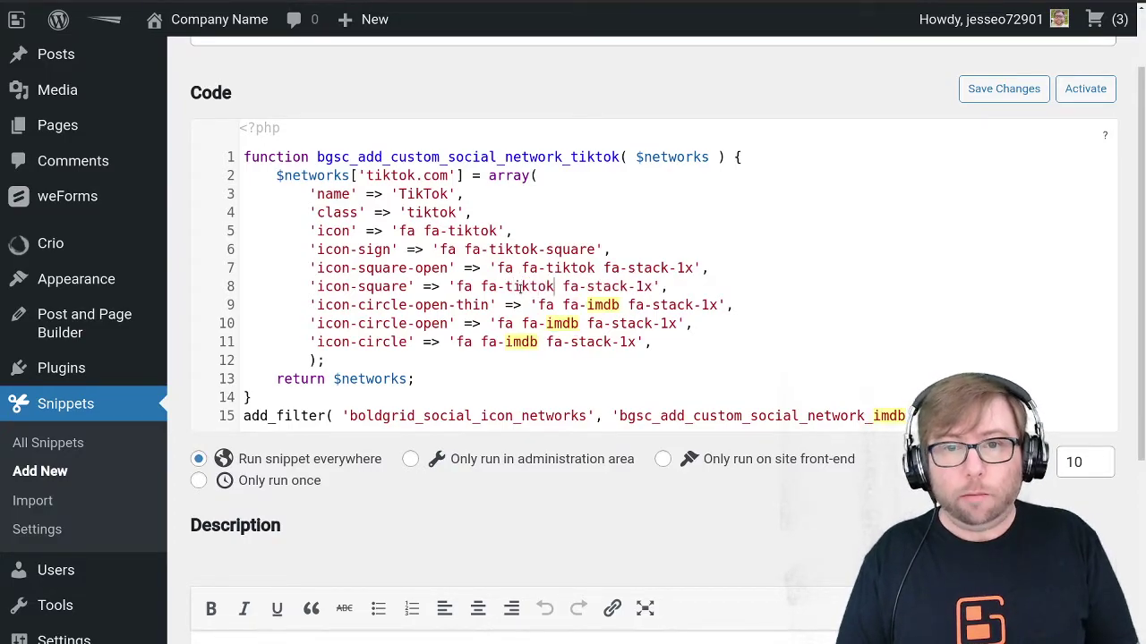
# Replace imdb on lines 9–11 and rename the add_filter callback to bgsc_add_custom_social_network_tiktok.
pyautogui.doubleClick(600, 305)
pyautogui.write('tikt')
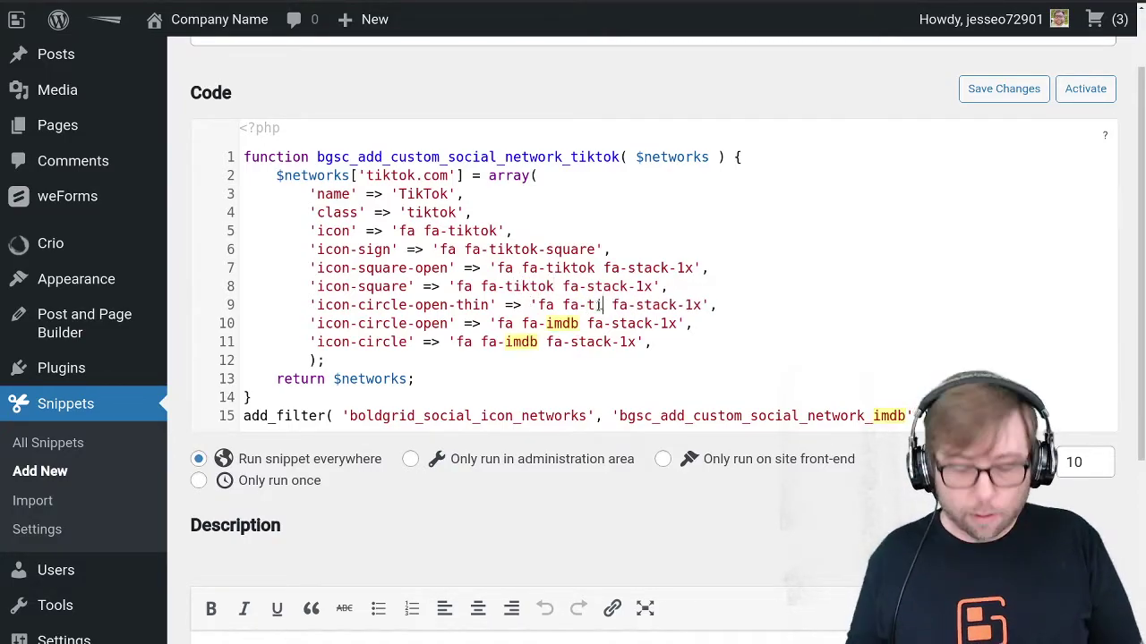
pyautogui.write('ok')
pyautogui.doubleClick(564, 323)
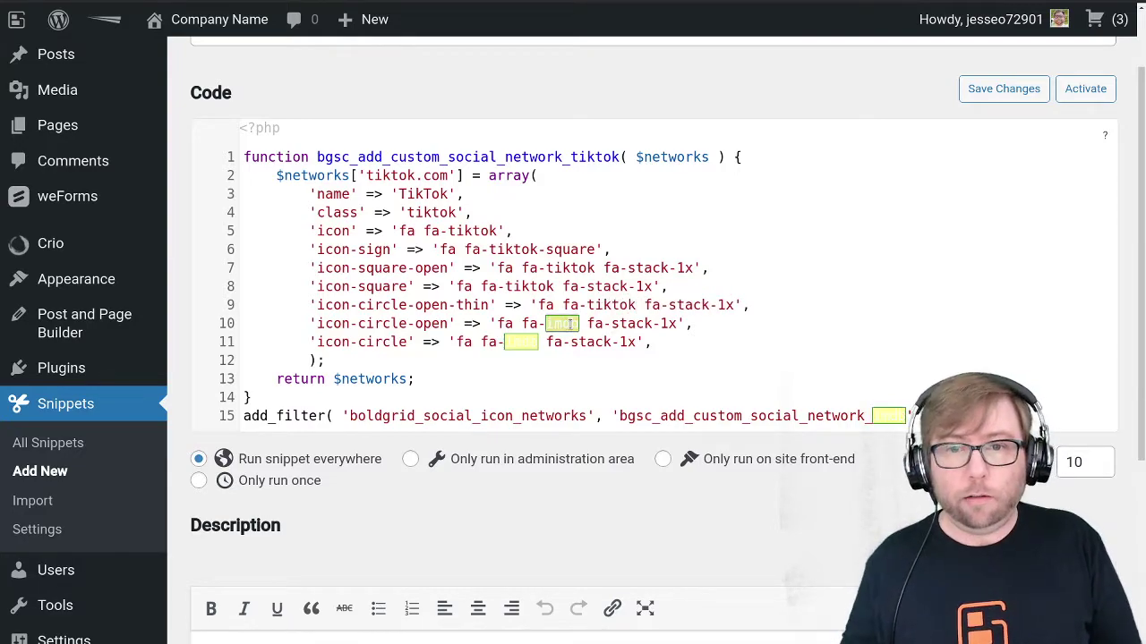
pyautogui.write('tiktok')
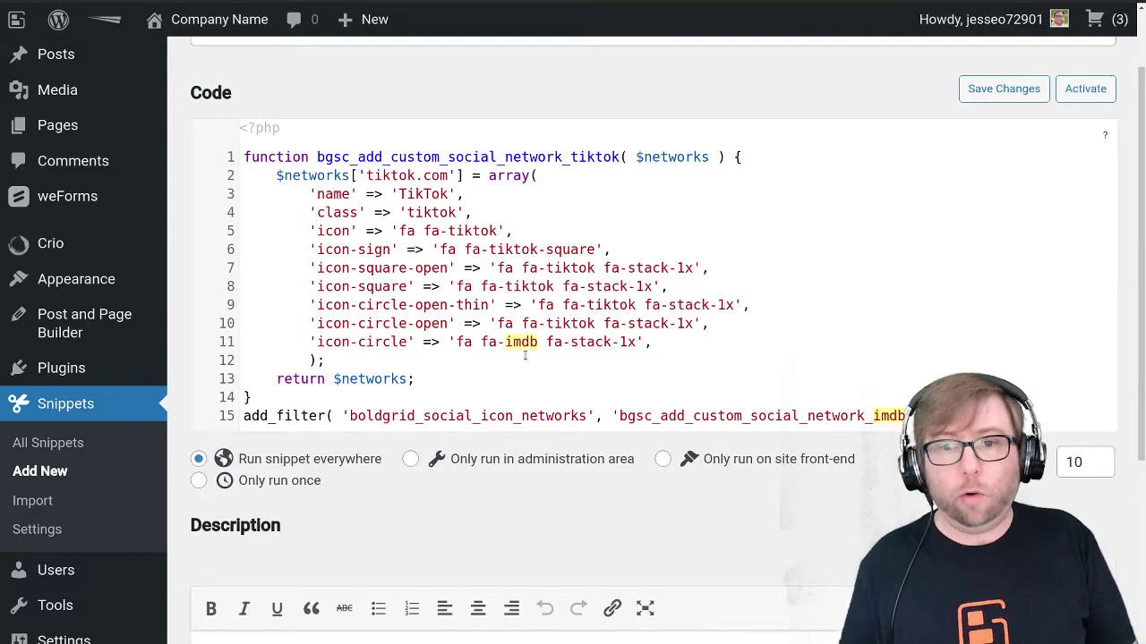
pyautogui.doubleClick(520, 343)
pyautogui.write('tiktok')
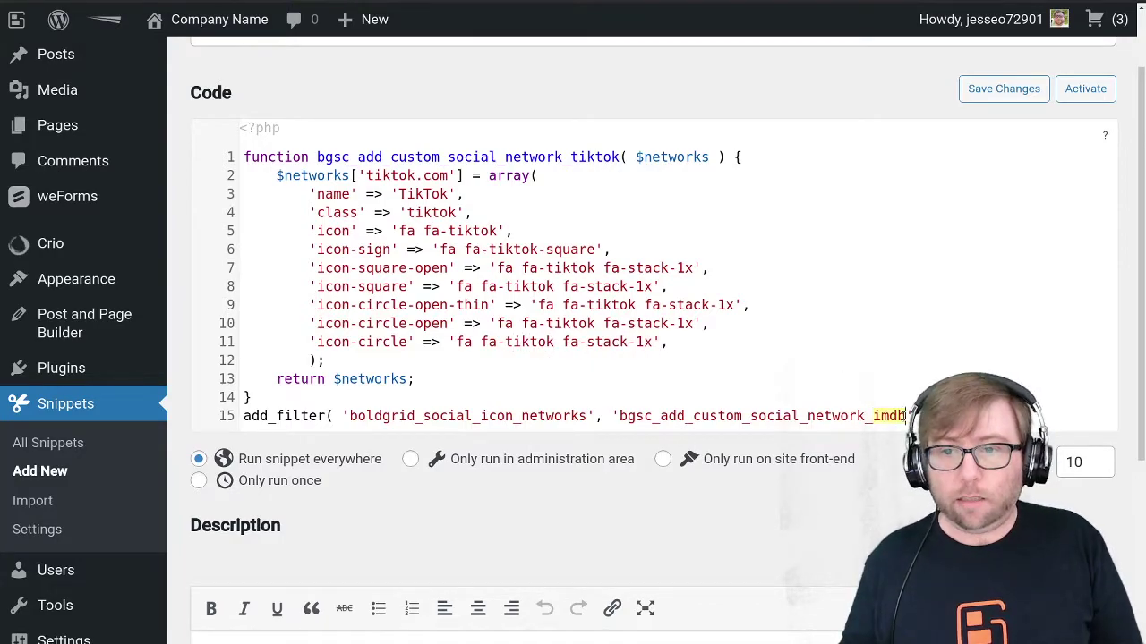
pyautogui.moveTo(904, 417); pyautogui.dragTo(874, 417)
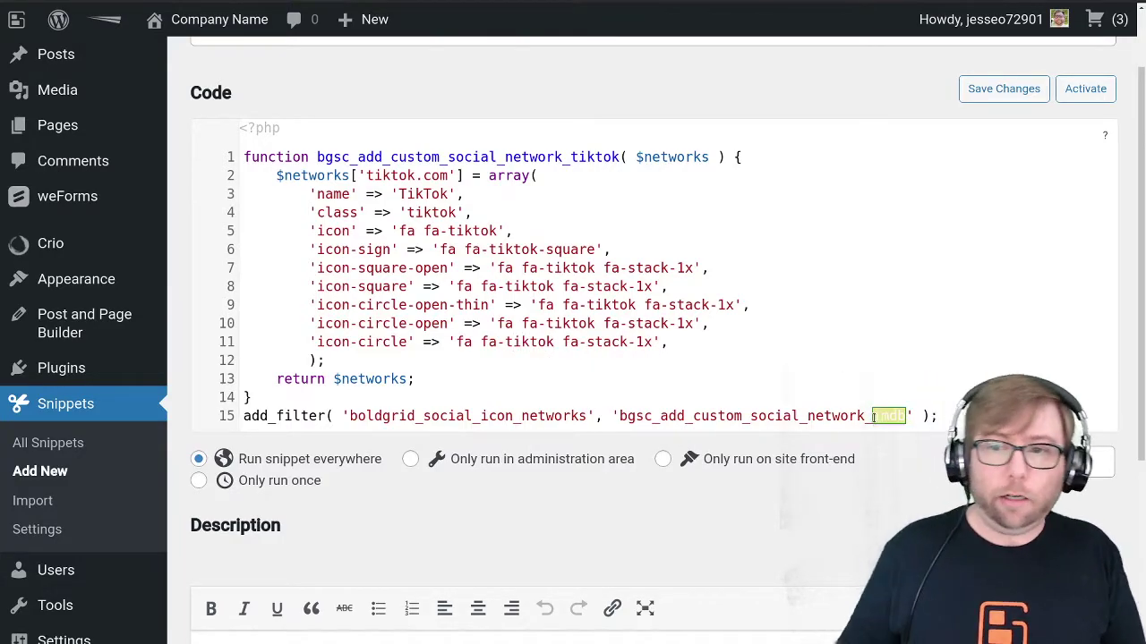
pyautogui.write('tiktok')
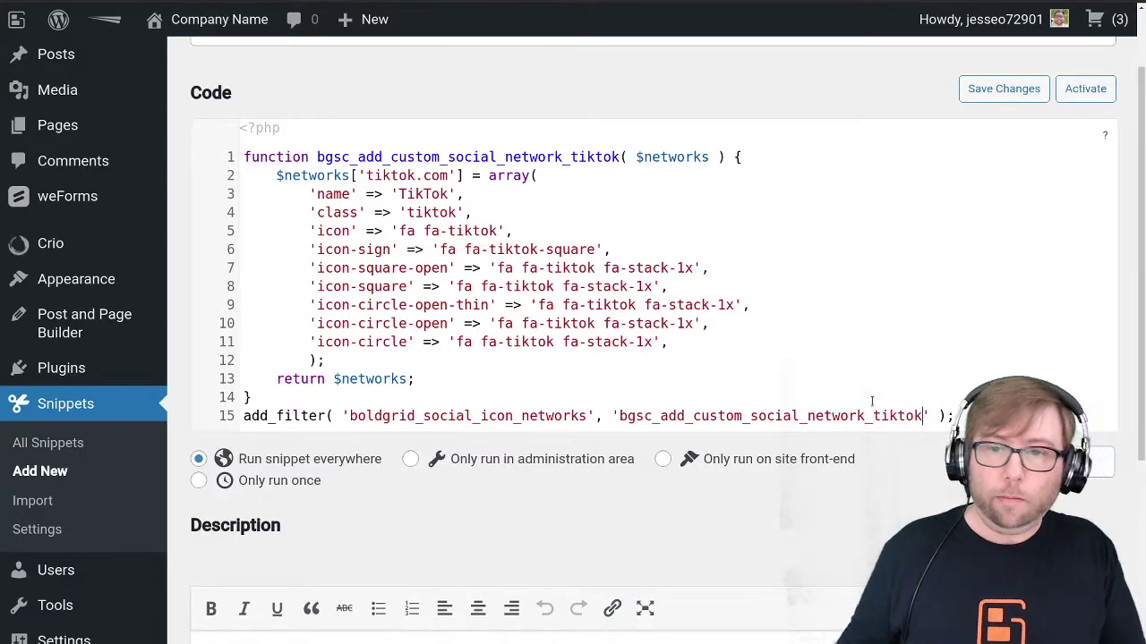
pyautogui.click(875, 399)
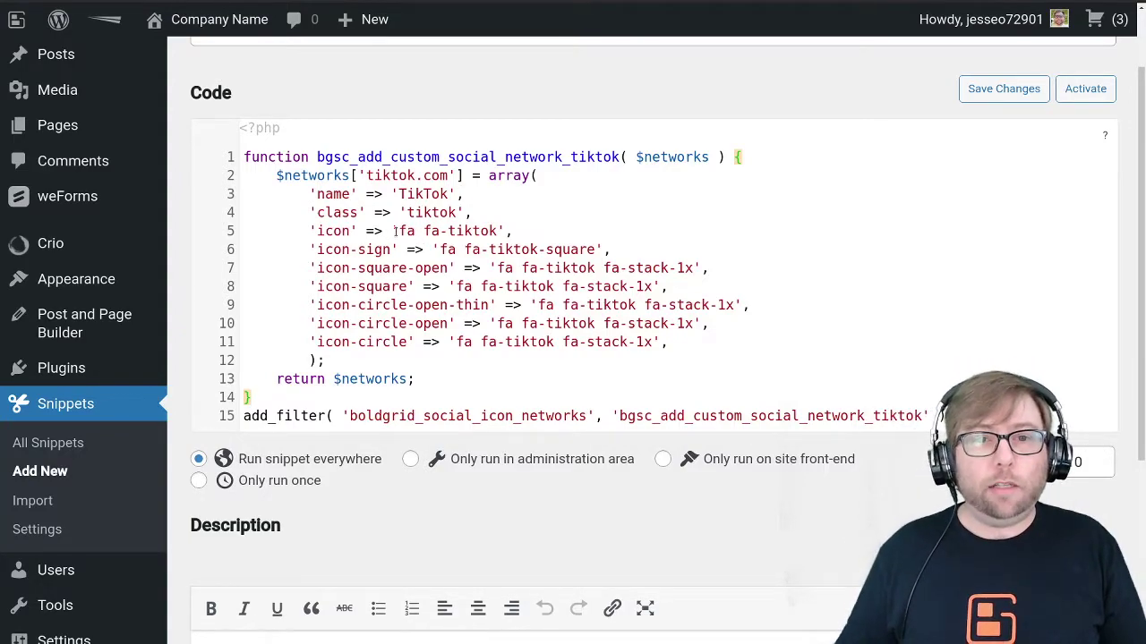
pyautogui.moveTo(400, 231); pyautogui.dragTo(494, 231)
# Check the Font Awesome tiktok icon page for its 'fab fa-tiktok' class.
pyautogui.click(495, 231)
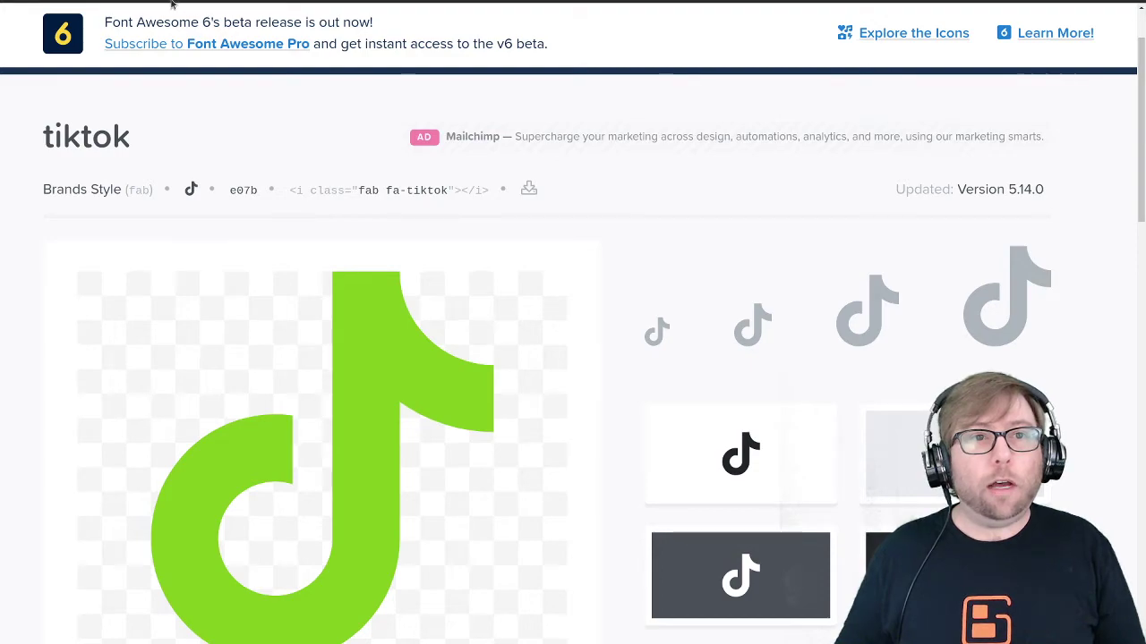
pyautogui.scroll(-1, 339, 101)
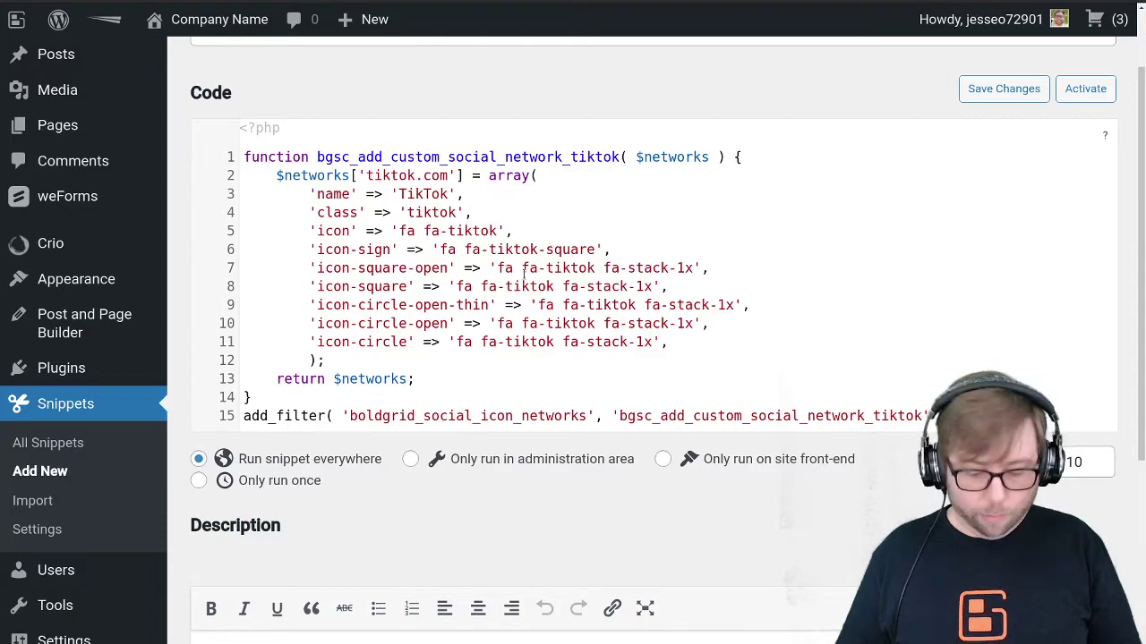
# Change the fa prefix to fab in every icon class on lines 5–11.
pyautogui.write('b')
pyautogui.click(458, 250)
pyautogui.write('b')
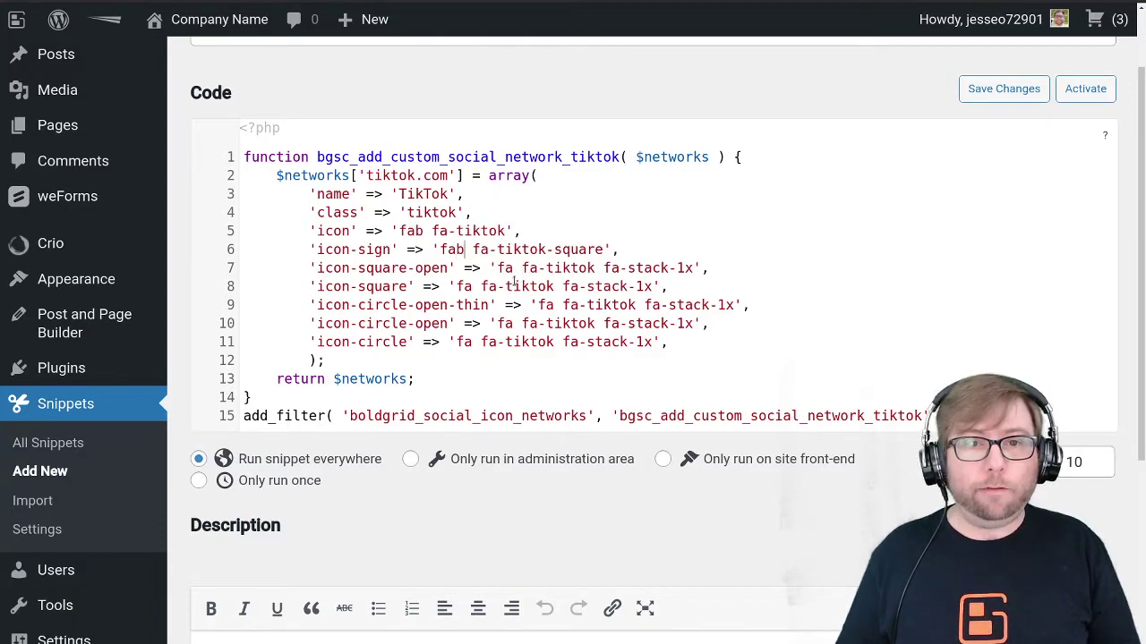
pyautogui.click(514, 267)
pyautogui.write('b')
pyautogui.click(473, 287)
pyautogui.write('b')
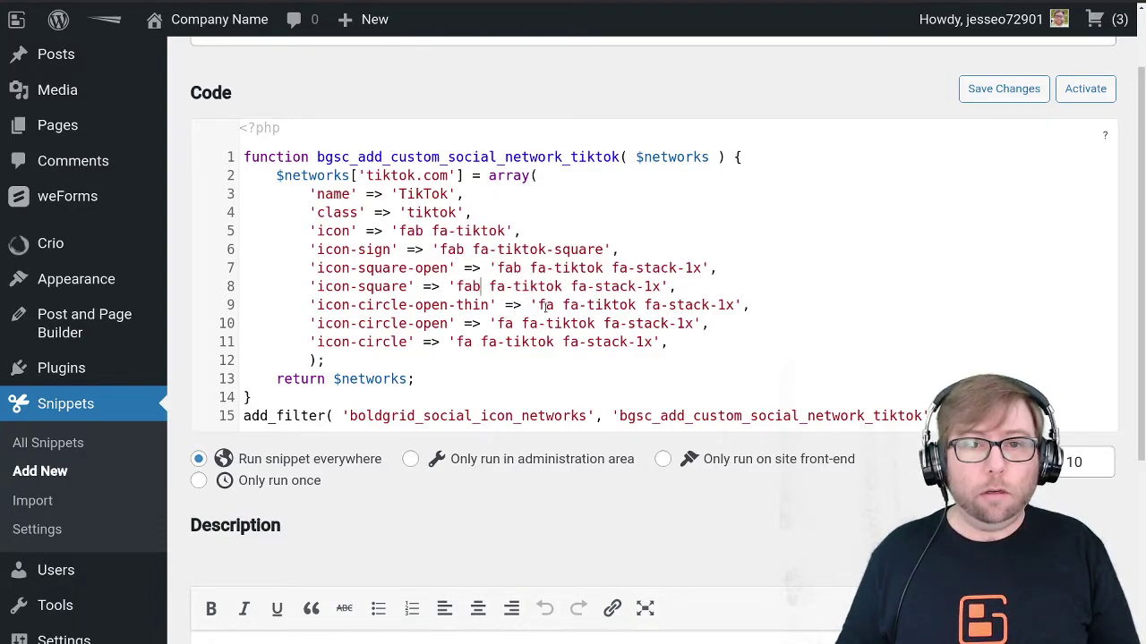
pyautogui.click(553, 305)
pyautogui.write('b')
pyautogui.click(515, 323)
pyautogui.write('b')
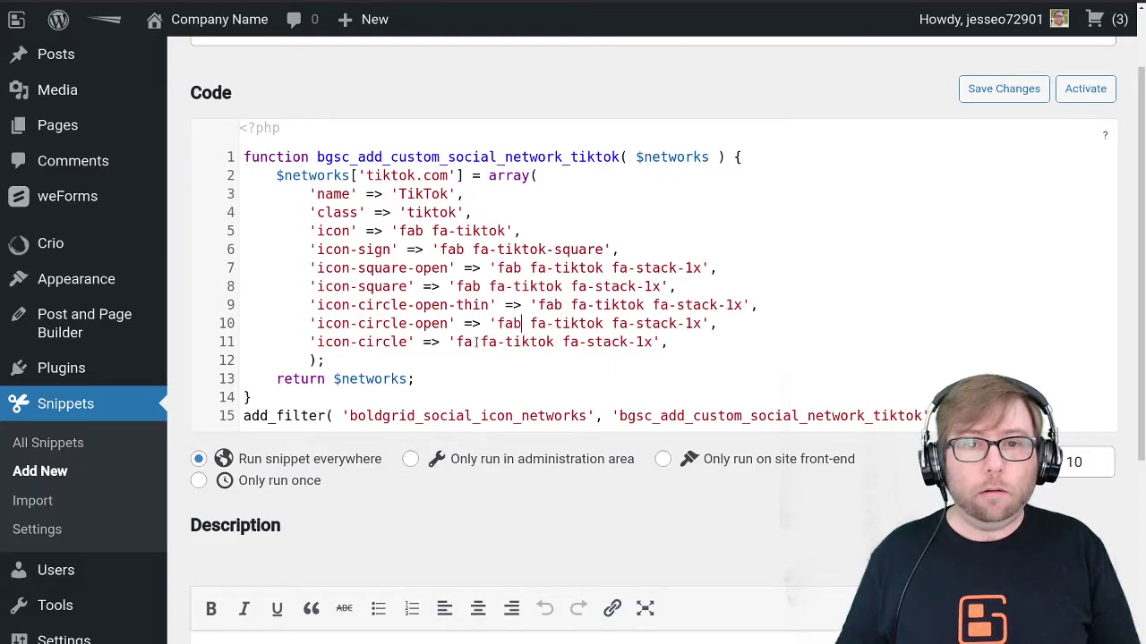
pyautogui.click(475, 342)
pyautogui.write('b')
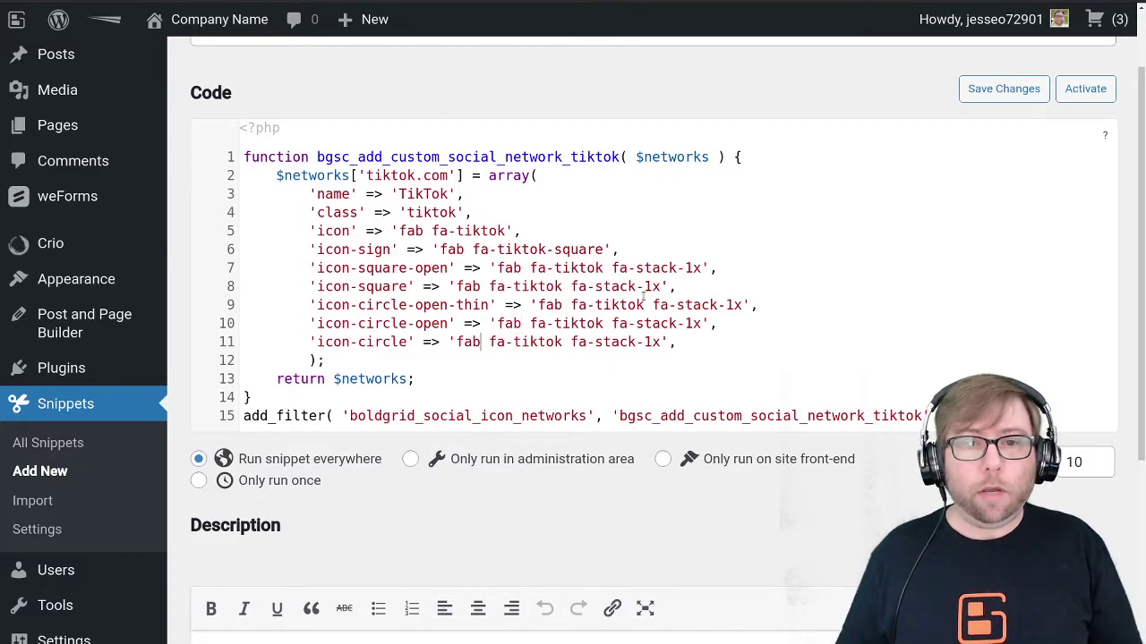
pyautogui.scroll(-1, 632, 309)
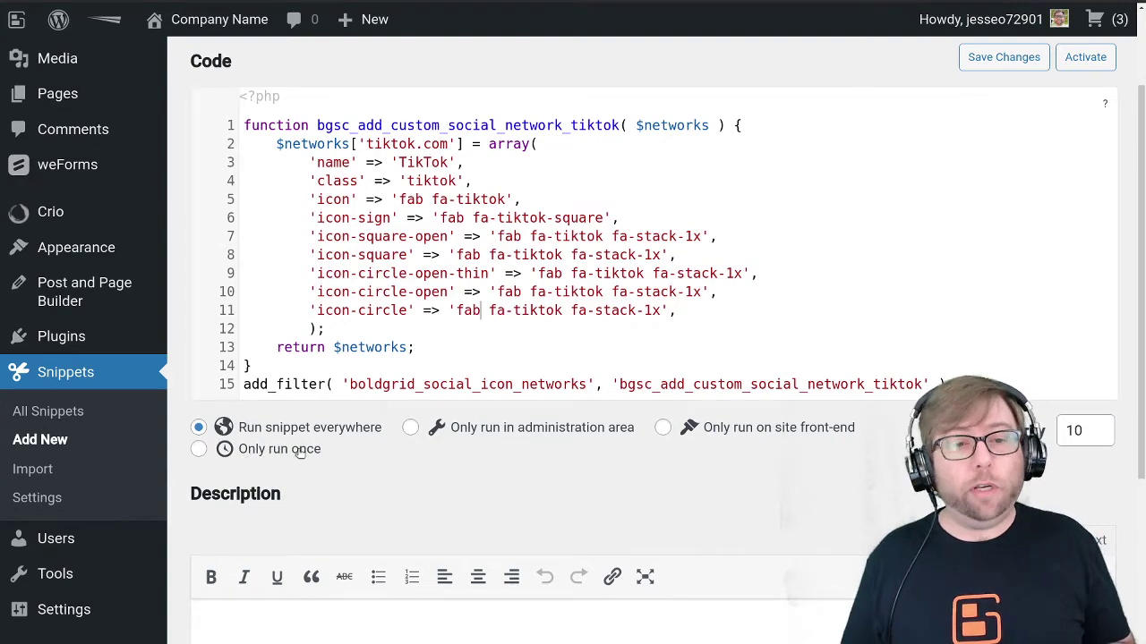
# Choose 'Only run once' for Add TikTok Icon, then use Save Changes and Activate.
pyautogui.moveTo(326, 453); pyautogui.dragTo(240, 453)
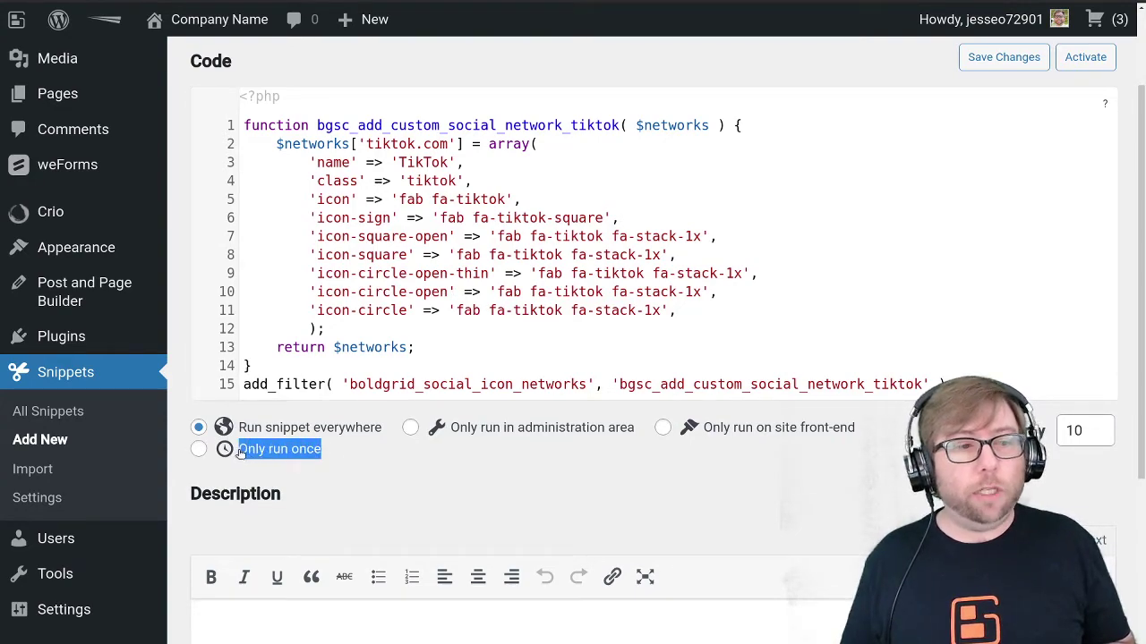
pyautogui.click(199, 450)
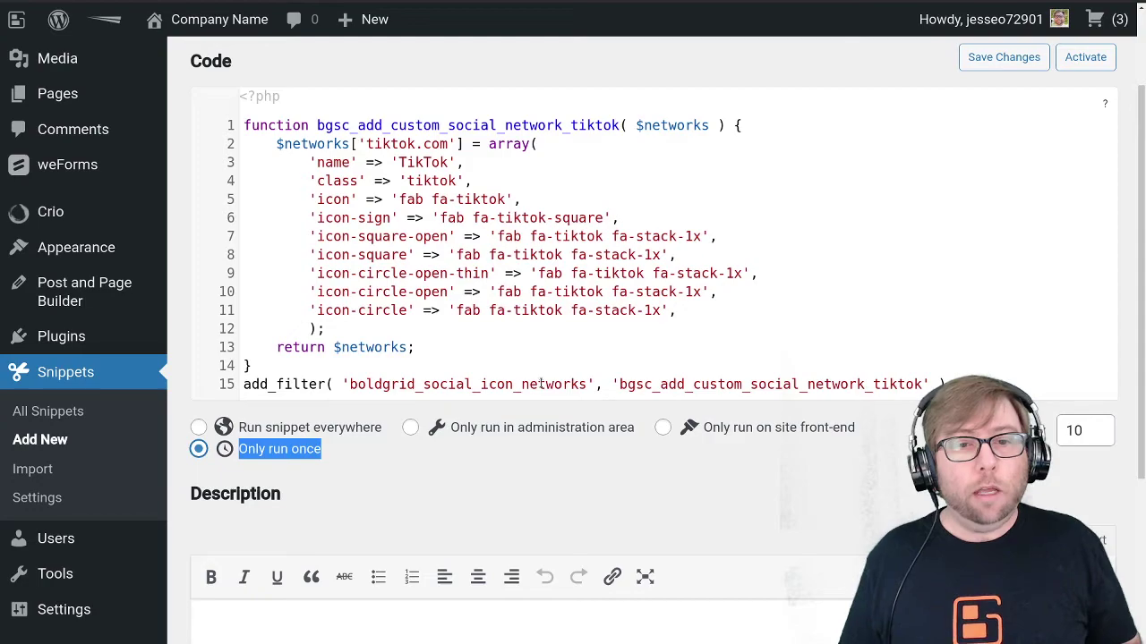
pyautogui.scroll(-4, 542, 383)
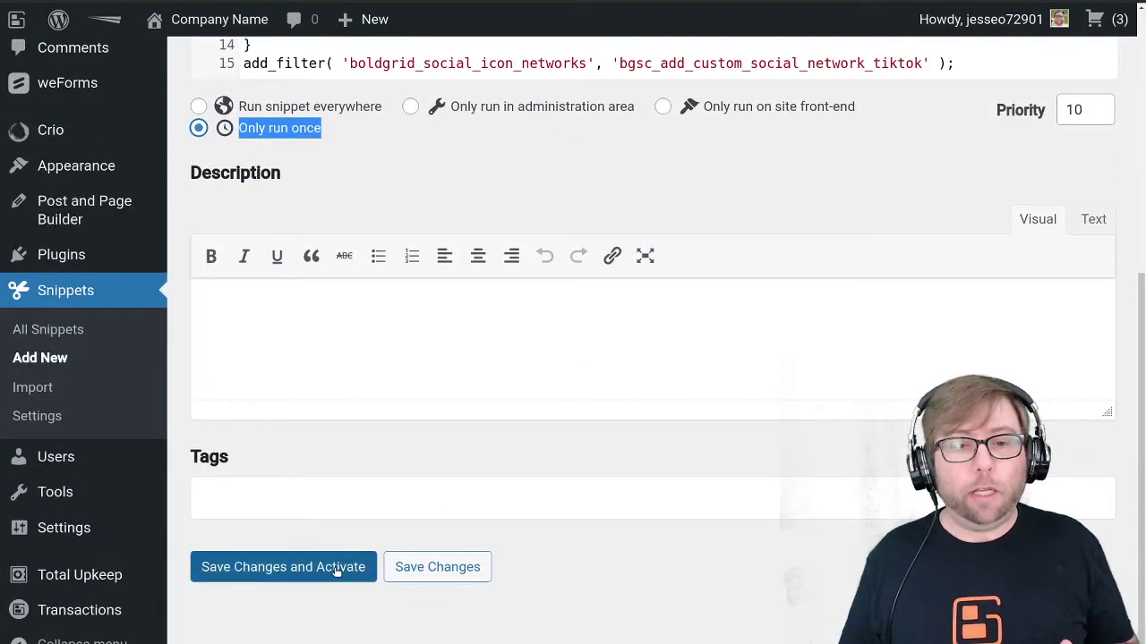
pyautogui.click(337, 571)
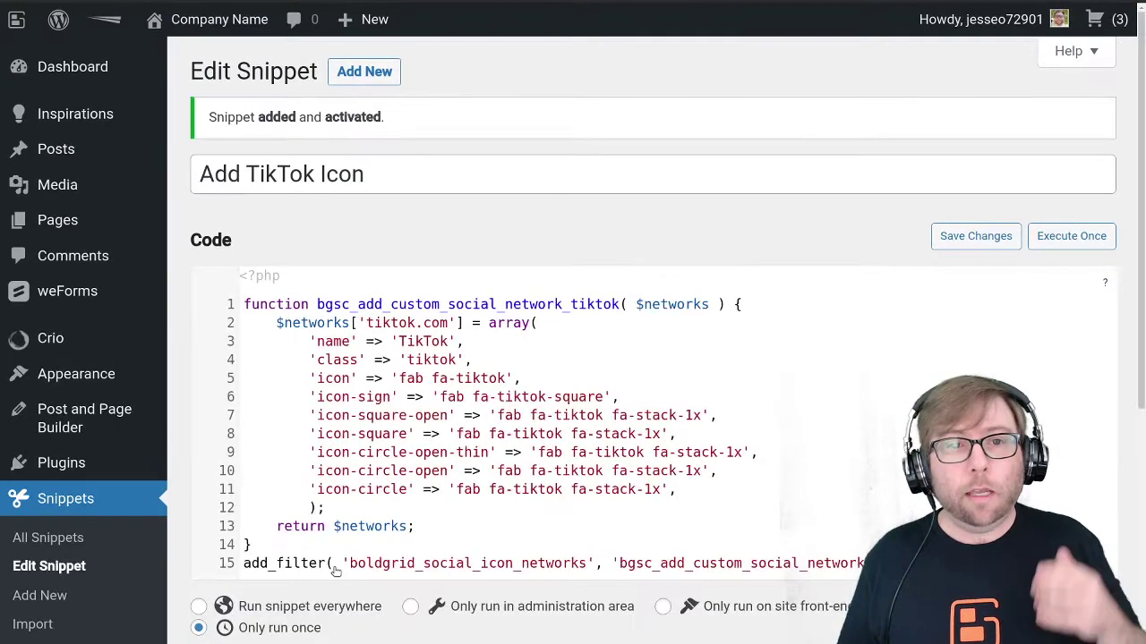
# Switch the Add TikTok Icon snippet to 'Run snippet everywhere' and save the changes.
pyautogui.scroll(-3, 351, 479)
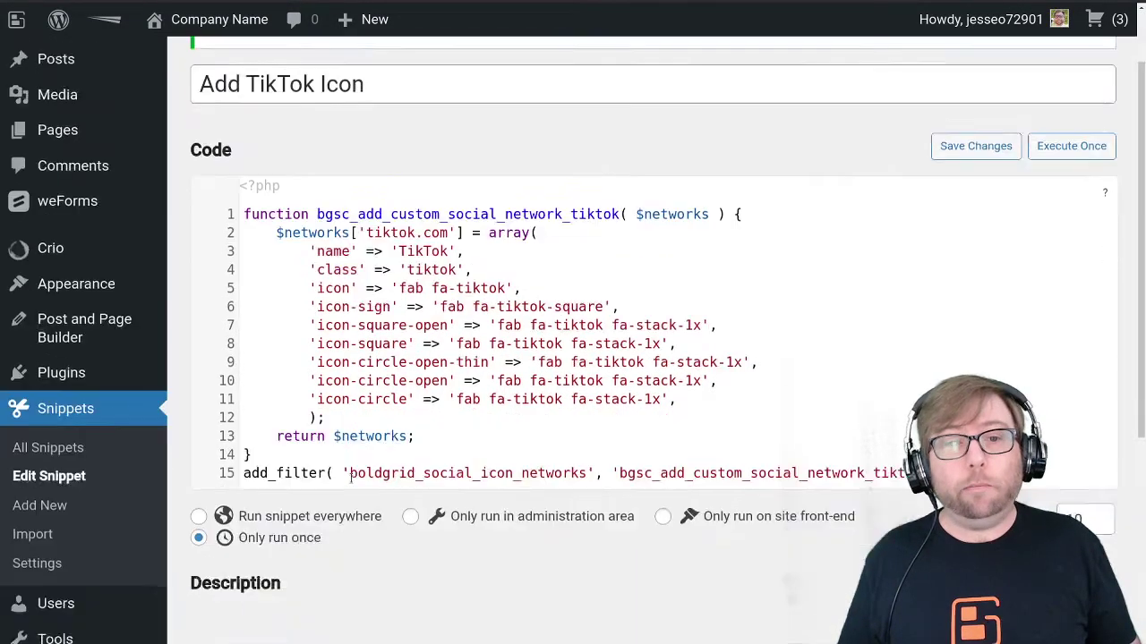
pyautogui.click(199, 480)
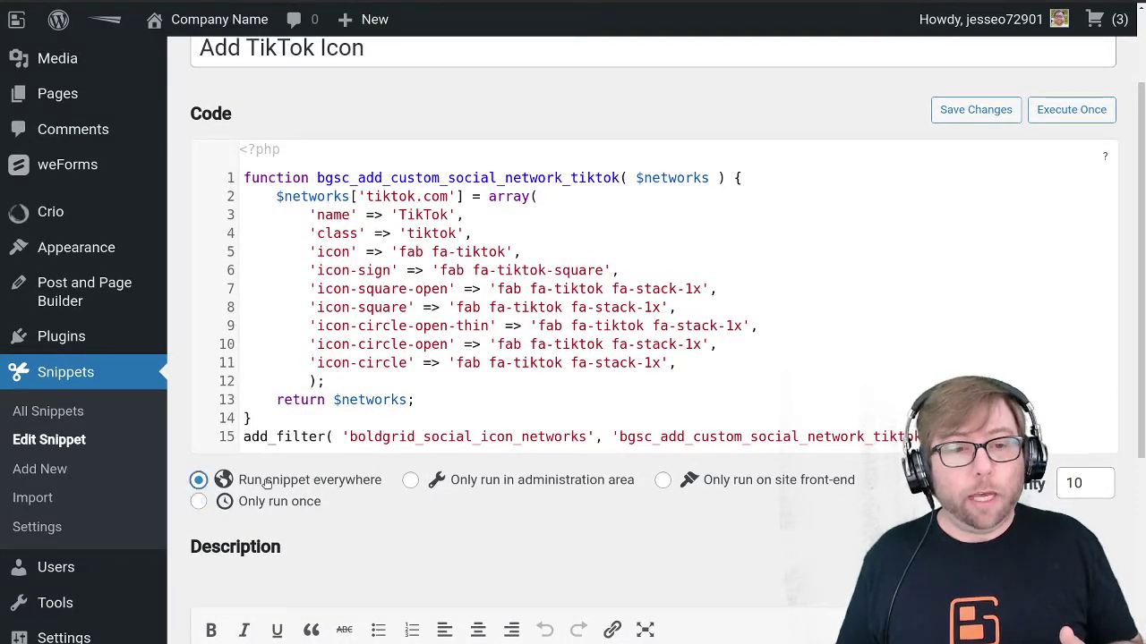
pyautogui.click(954, 110)
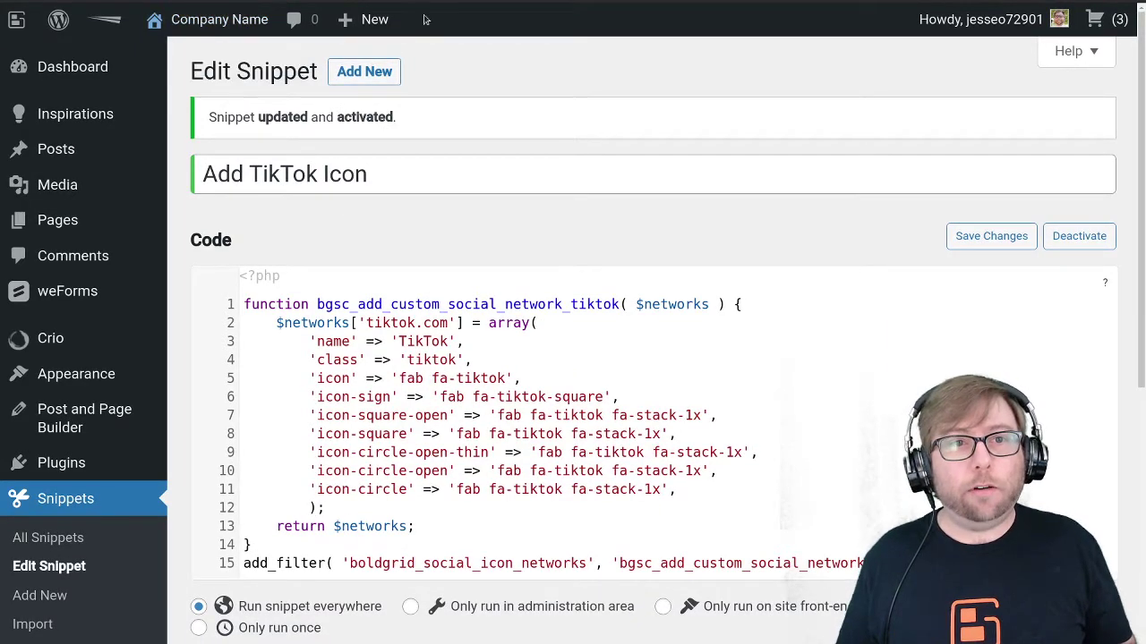
# Visit the site's home page to check for the TikTok icon beside Facebook and Twitter.
pyautogui.click(219, 19)
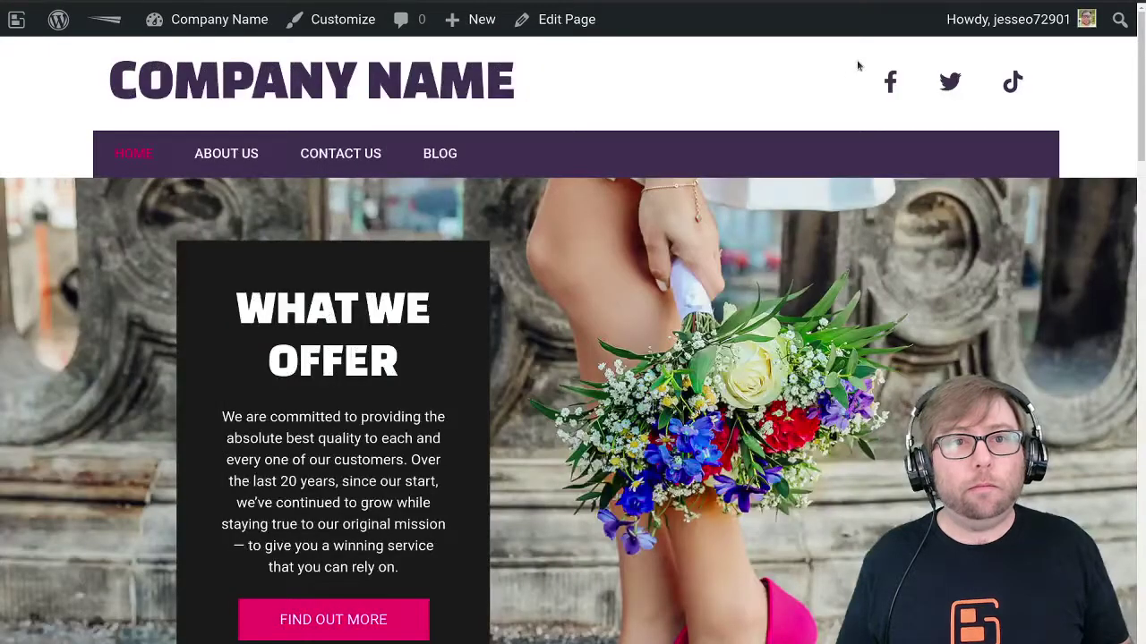